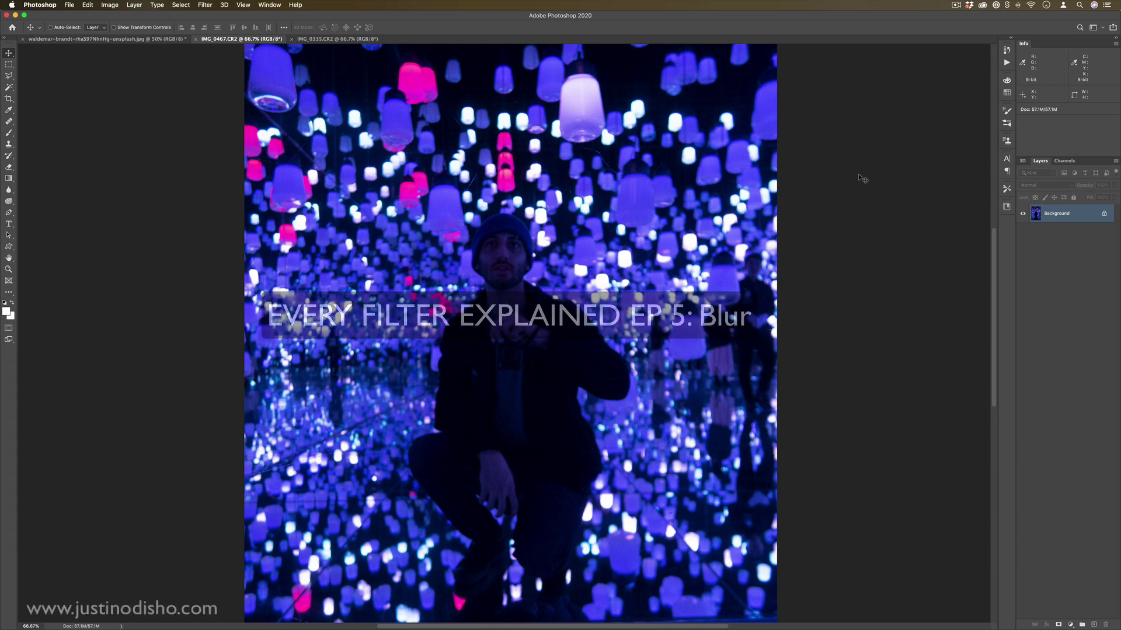
Step: Open Filter > Blur > Gaussian Blur on the lanterns photo
click(204, 5)
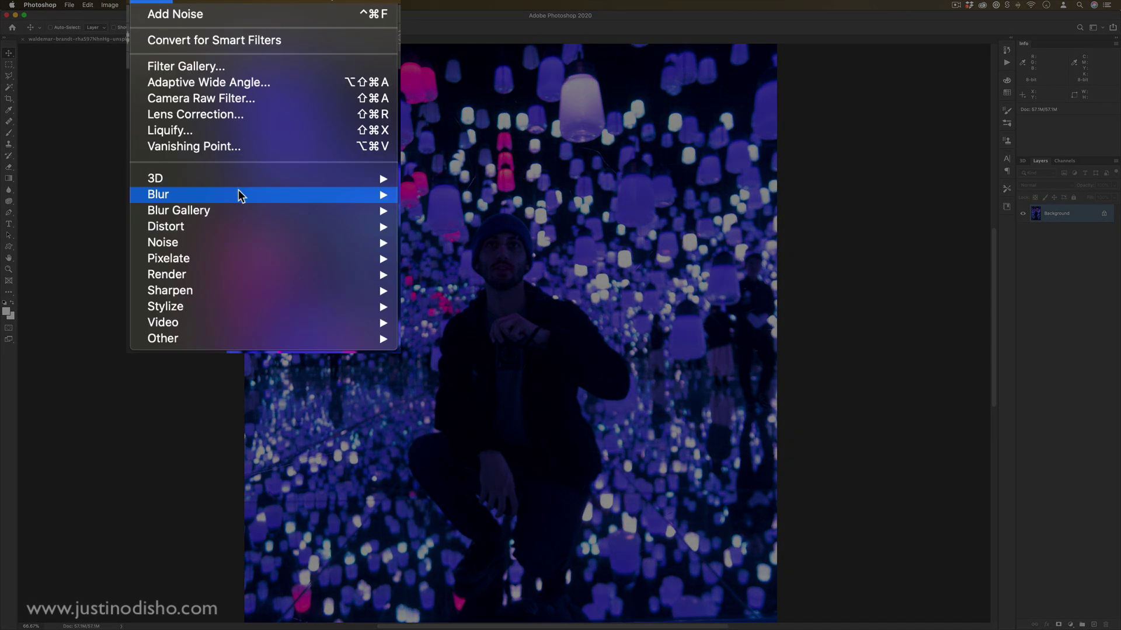
mouse_move(251, 109)
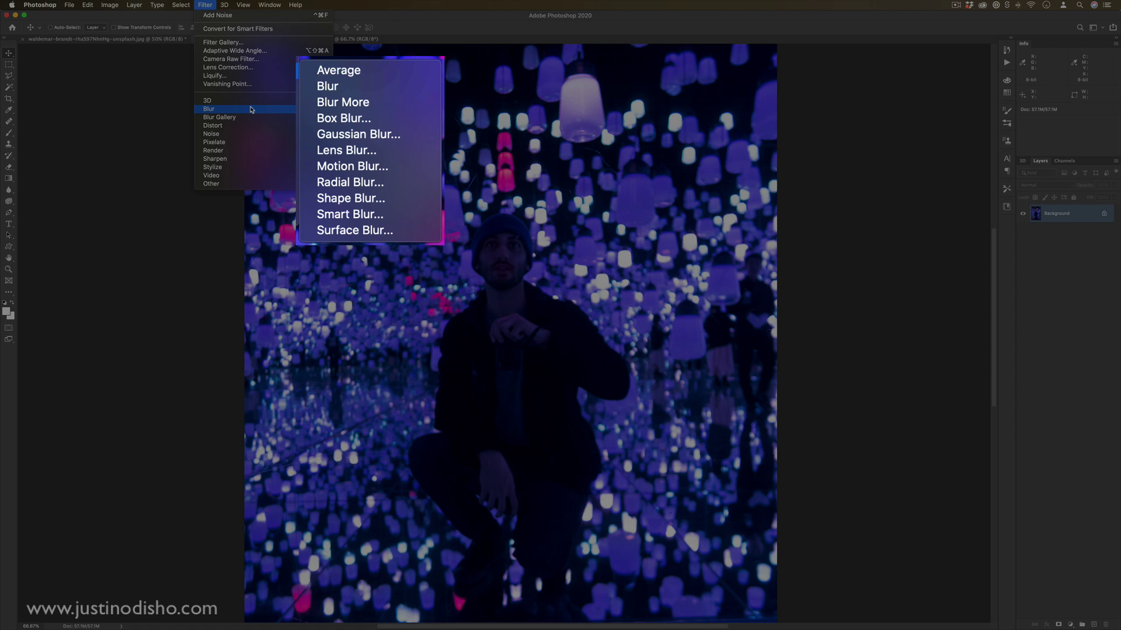
click(374, 143)
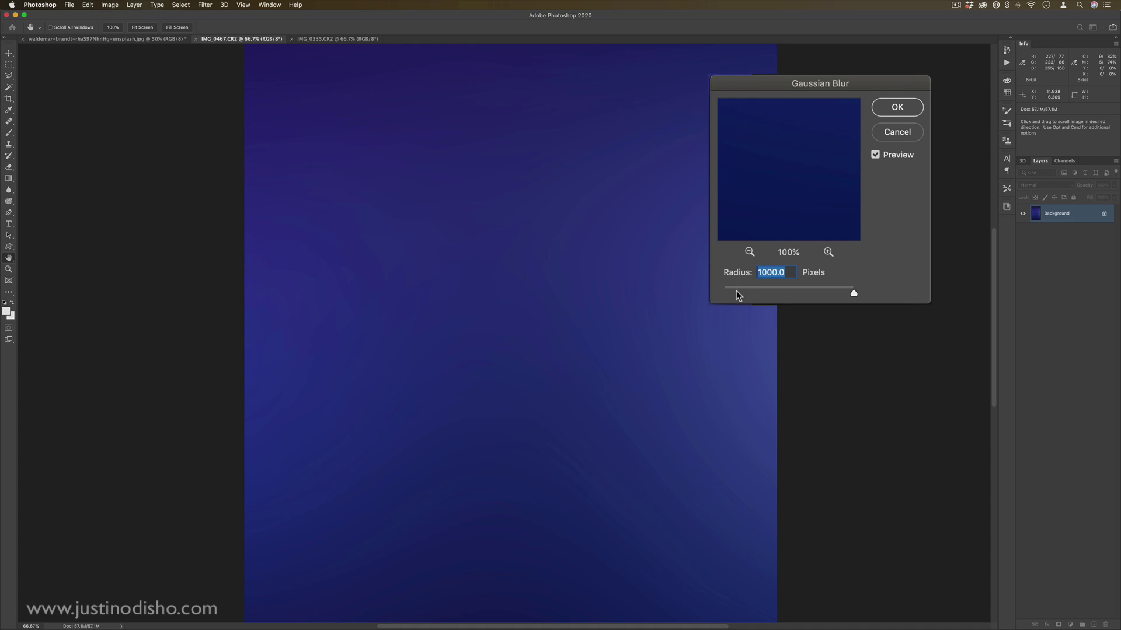
Step: Lower the Gaussian Blur radius from 1000 to a soft bokeh value and apply it
click(736, 290)
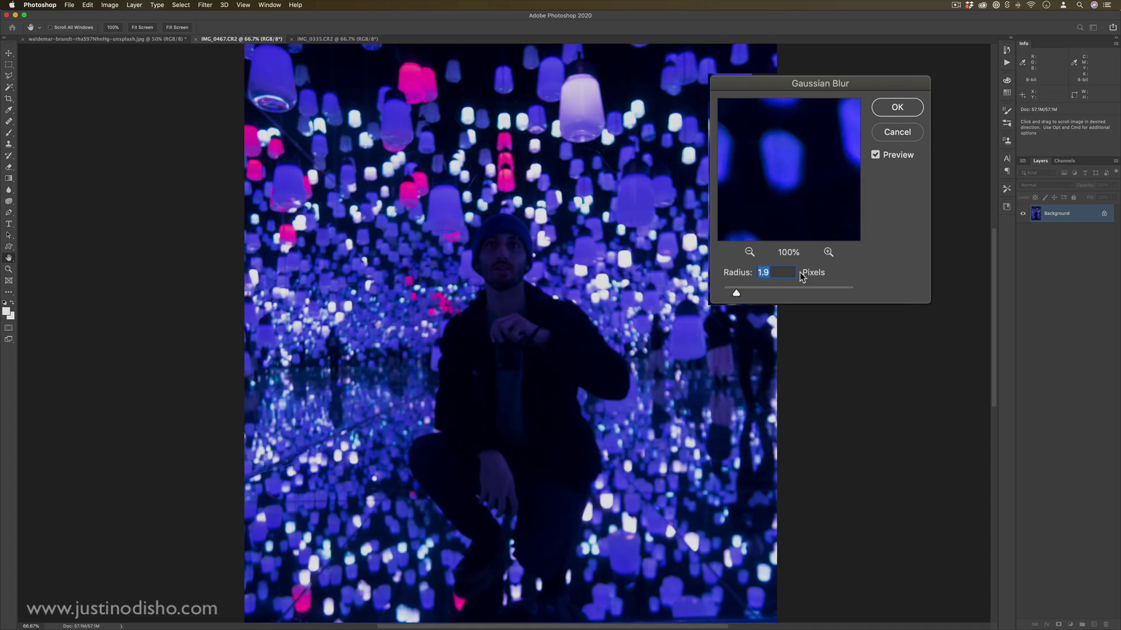
drag(736, 291, 876, 290)
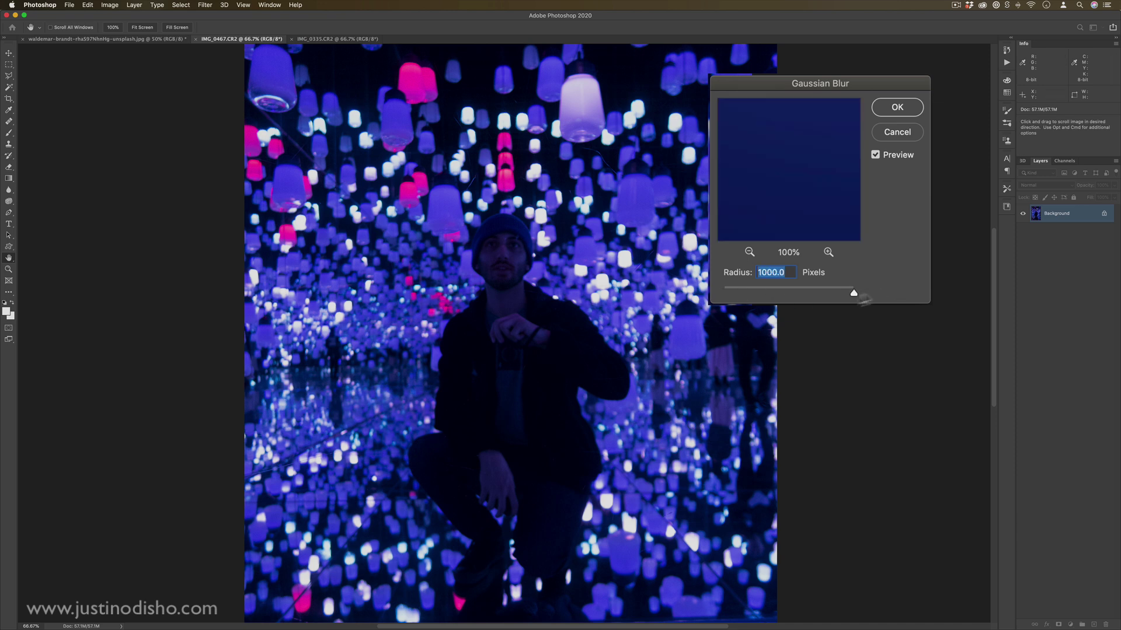
mouse_move(792, 293)
mouse_down()
mouse_move(733, 289)
mouse_move(792, 293)
mouse_move(779, 293)
mouse_up()
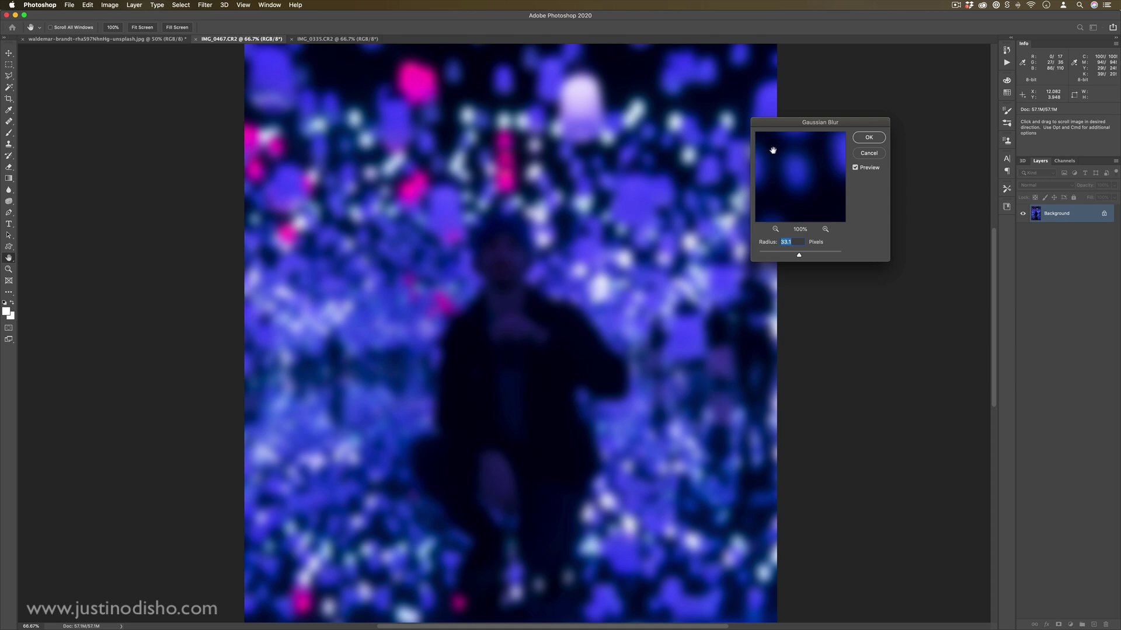
click(869, 137)
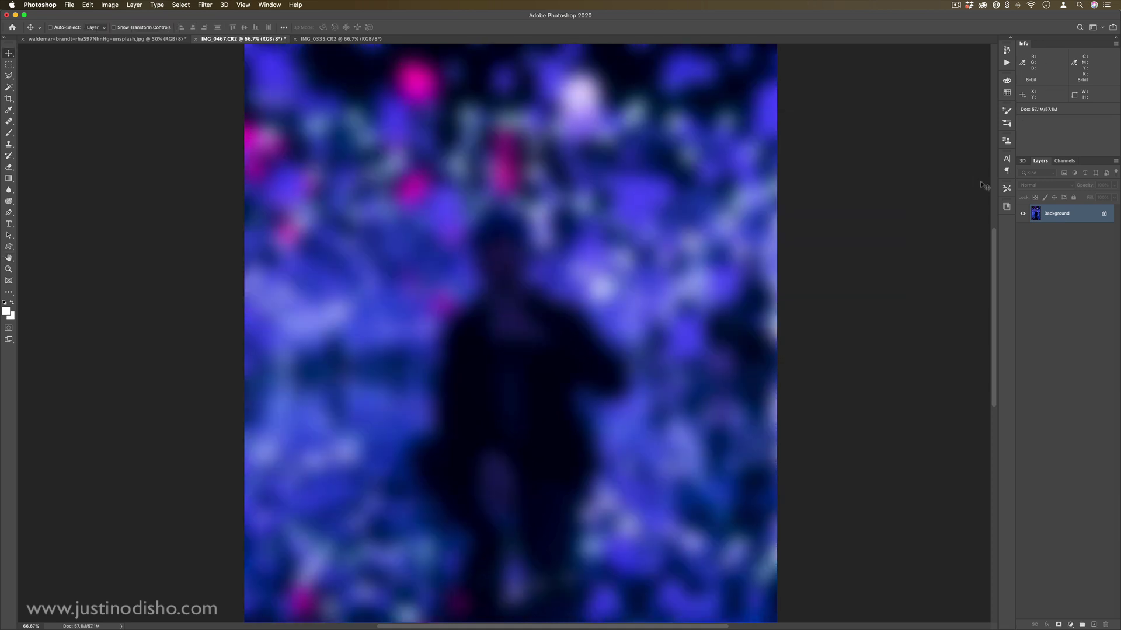
Step: Undo the blur and convert the Background layer to a smart object
key(super+z)
right_click(1068, 214)
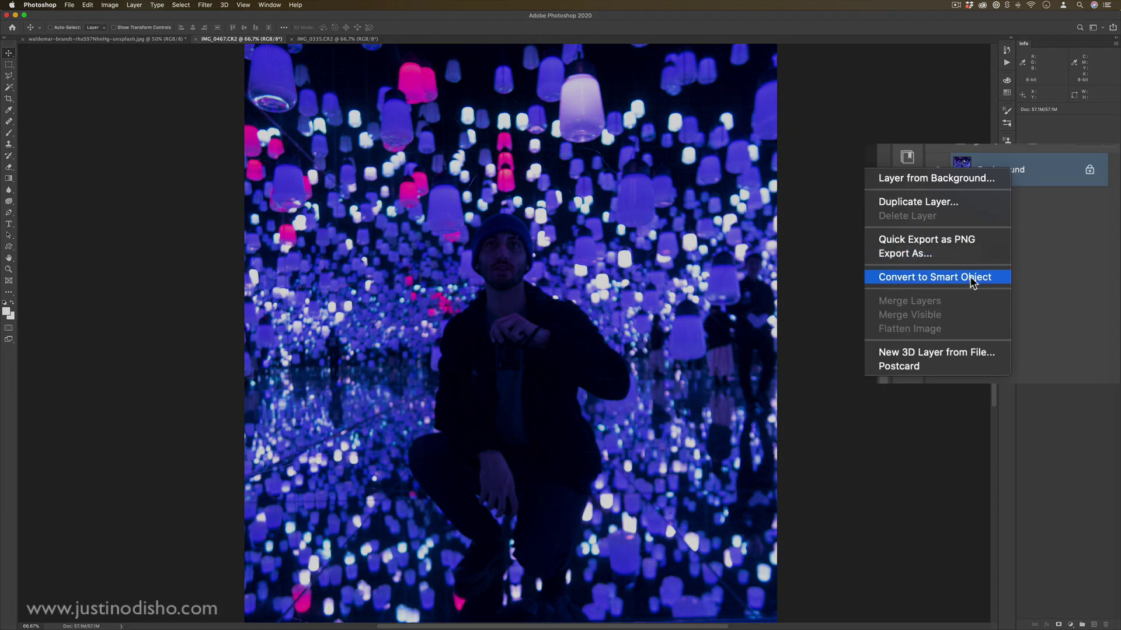
click(972, 279)
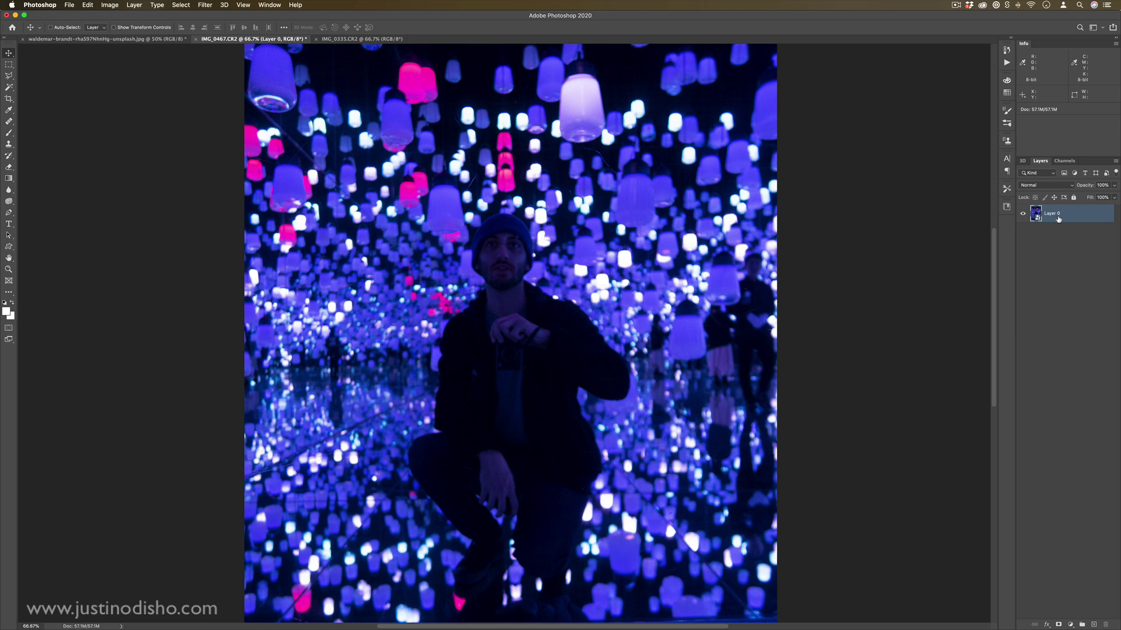
Step: Reapply Gaussian Blur as a smart filter, then toggle its visibility off and on
click(205, 5)
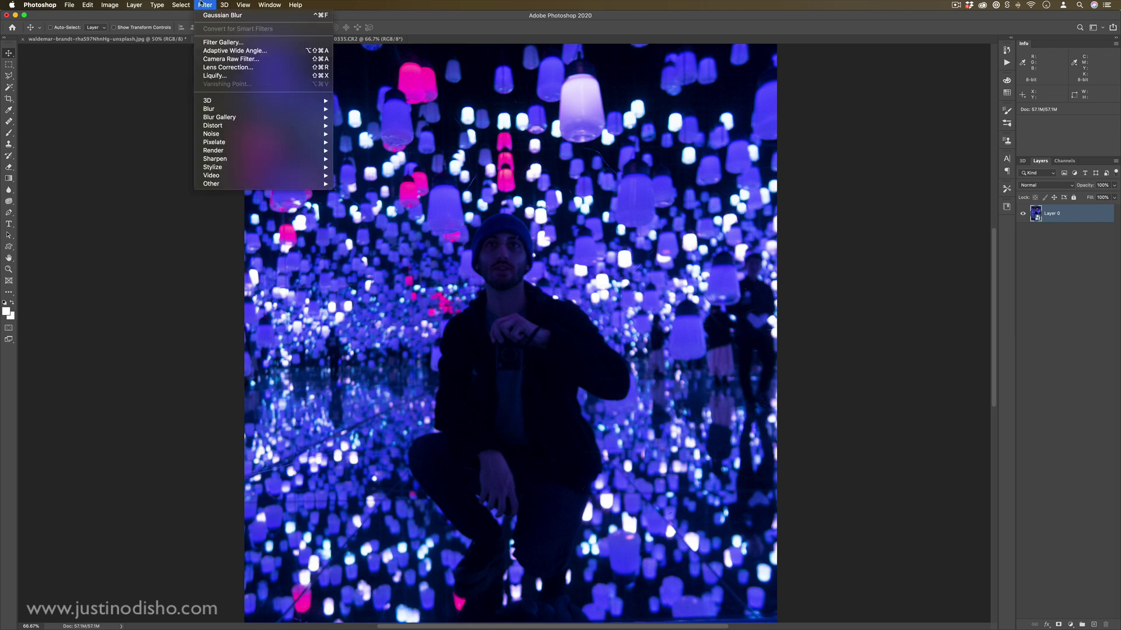
click(233, 16)
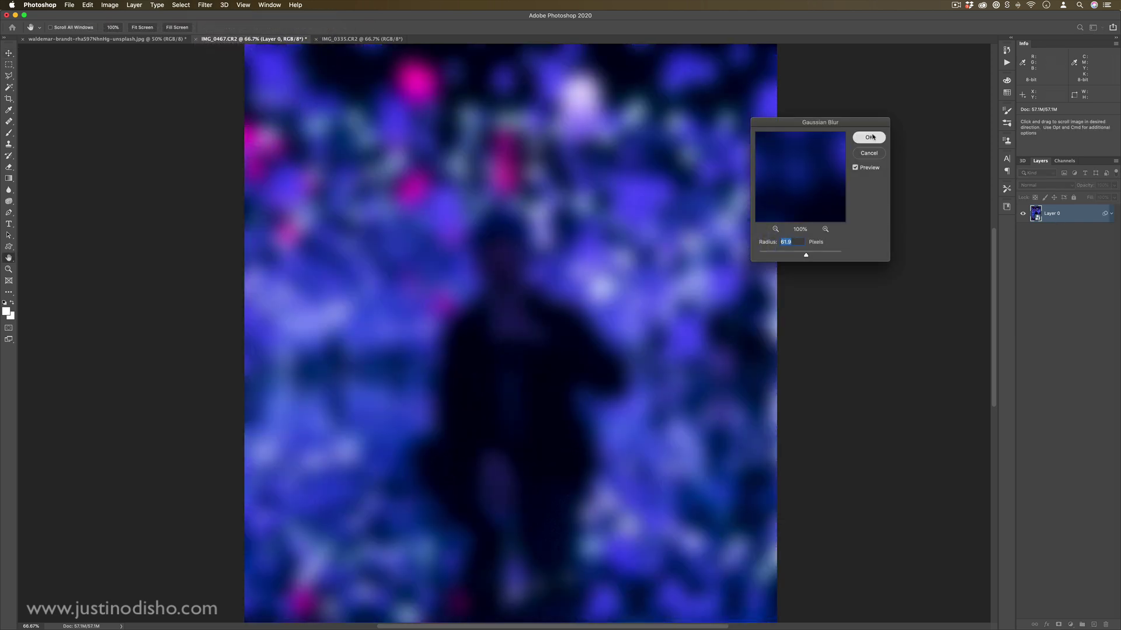
click(871, 137)
click(1049, 231)
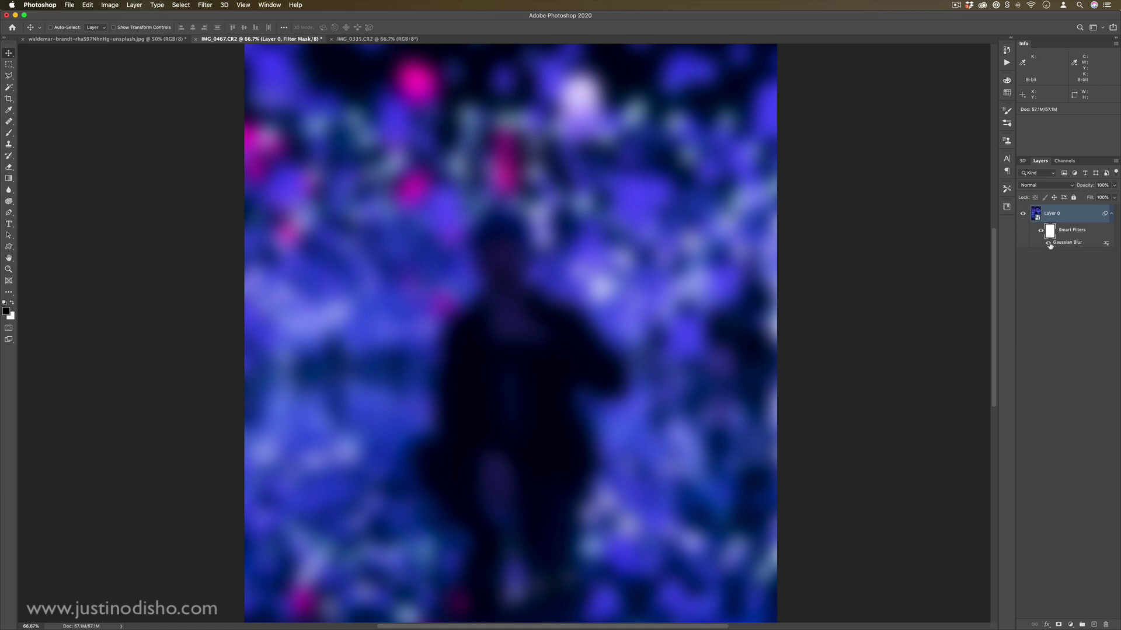
click(1048, 243)
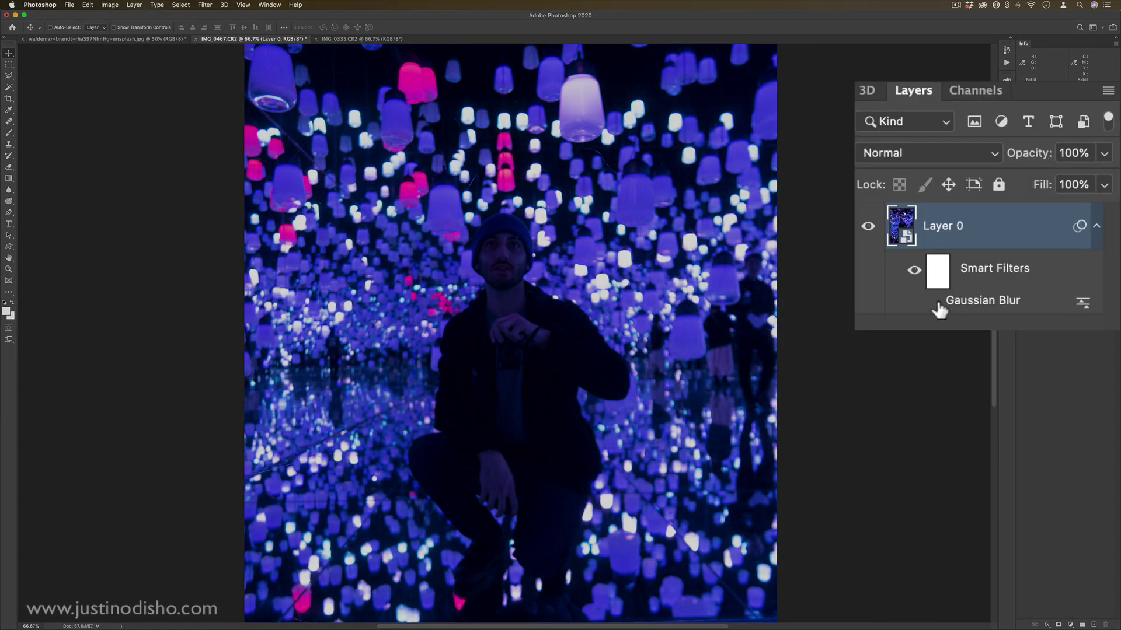
click(937, 304)
double_click(1083, 304)
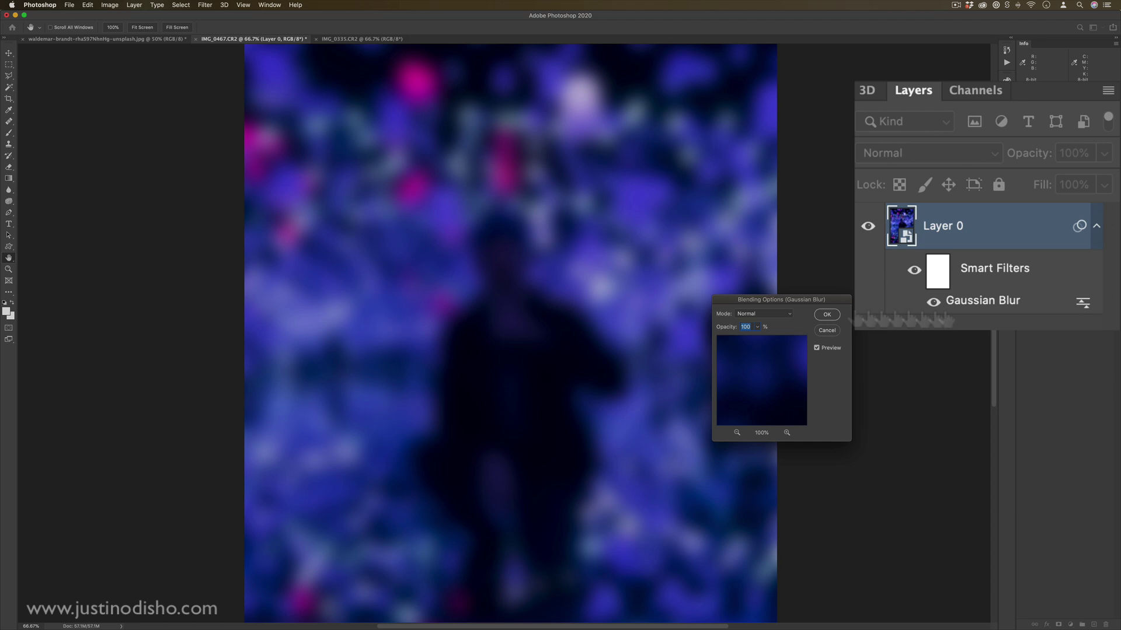
click(758, 327)
drag(762, 339, 737, 340)
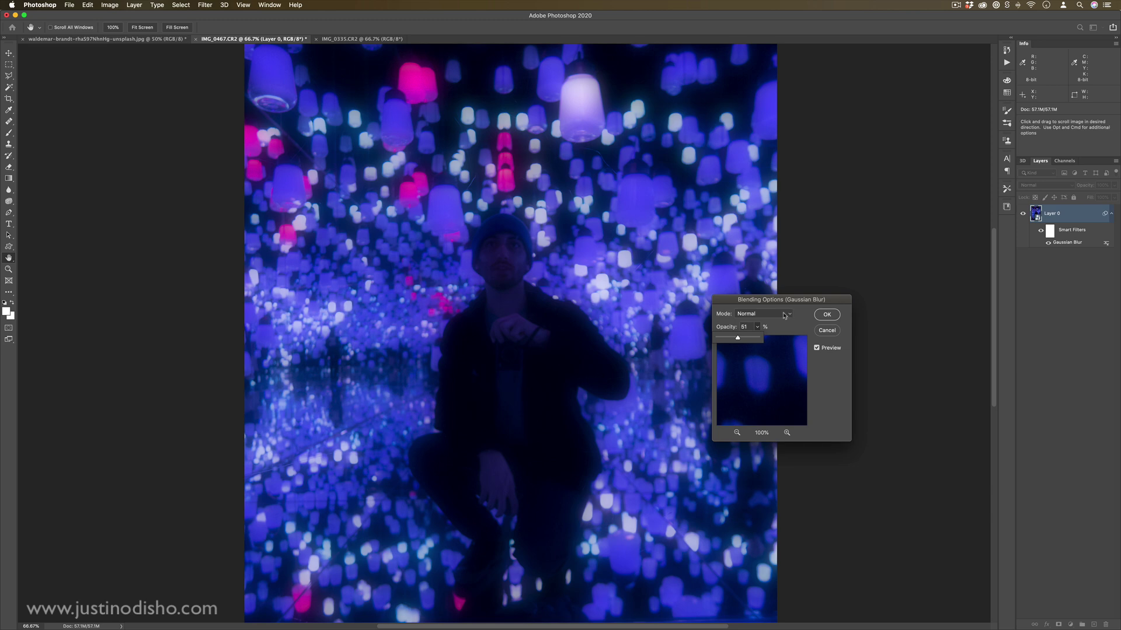
click(784, 315)
click(768, 384)
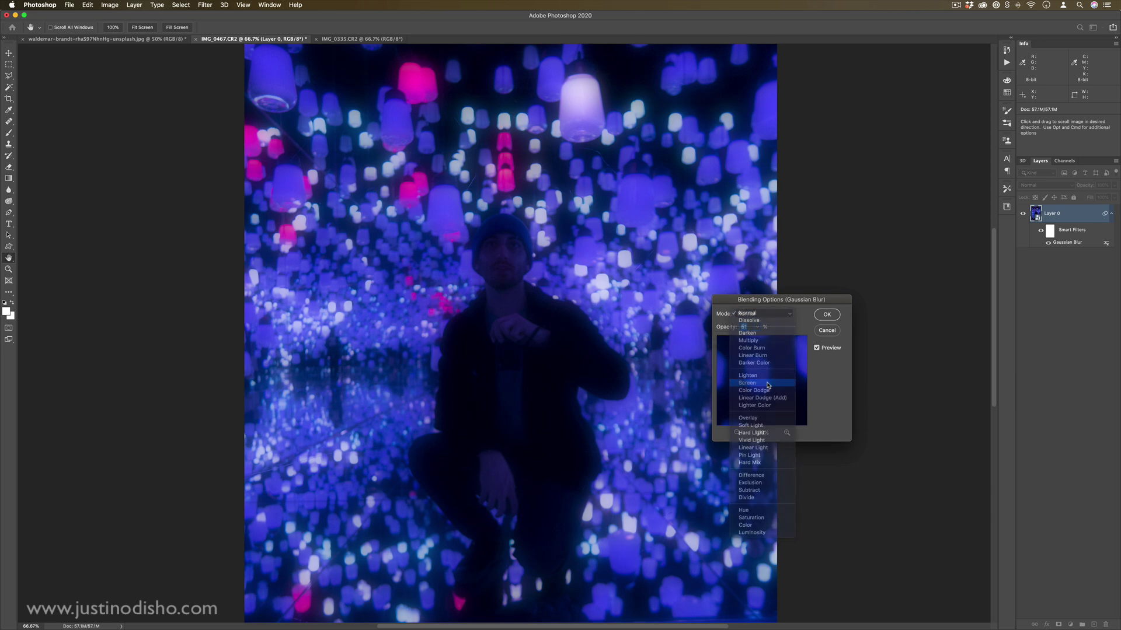
click(778, 315)
click(769, 350)
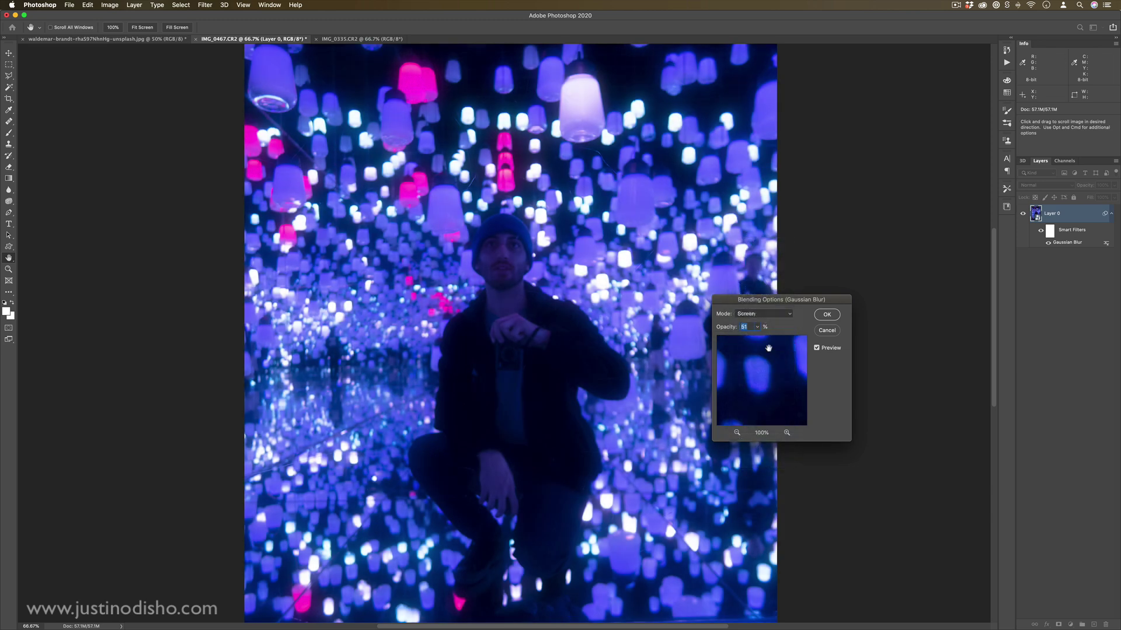
click(778, 315)
click(775, 330)
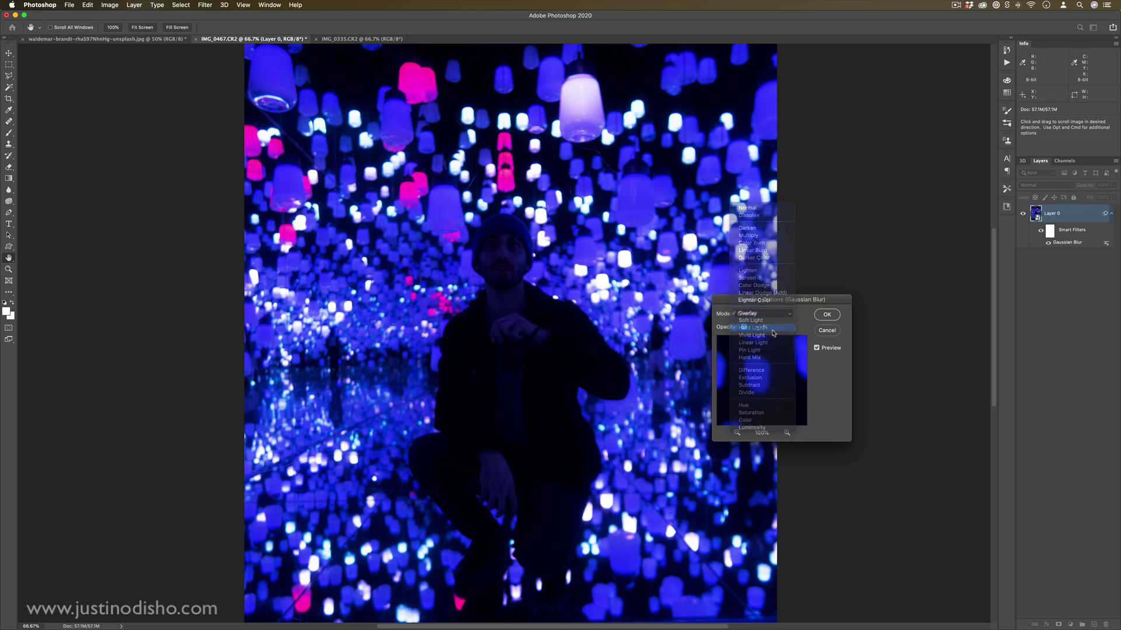
key(Escape)
click(1050, 232)
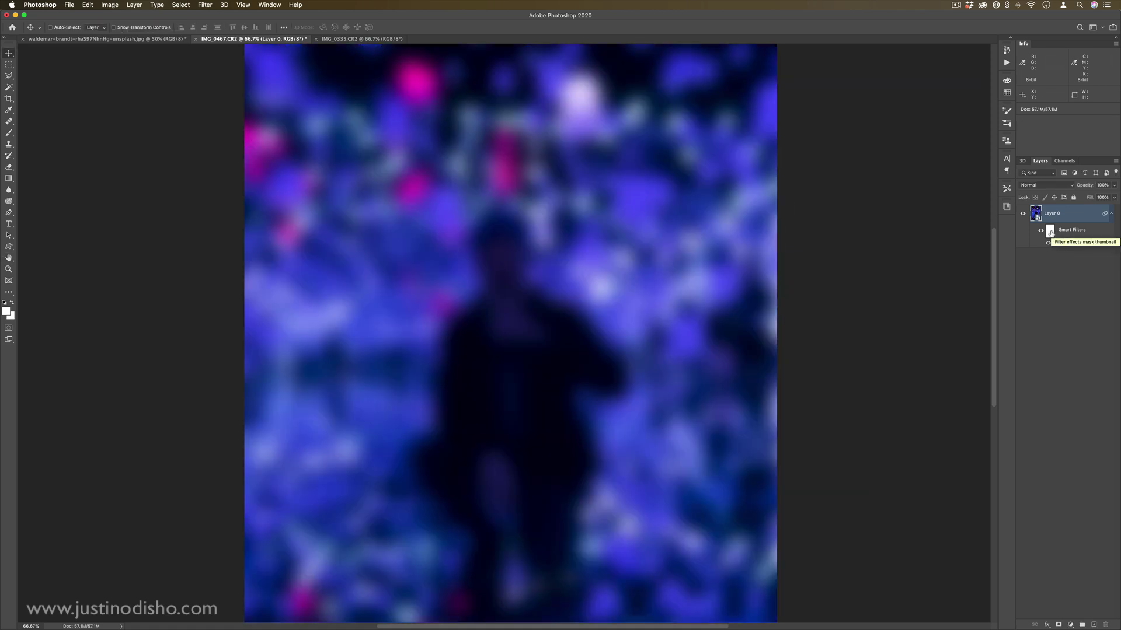
Step: Select the Gradient tool with the black-to-white preset
click(10, 180)
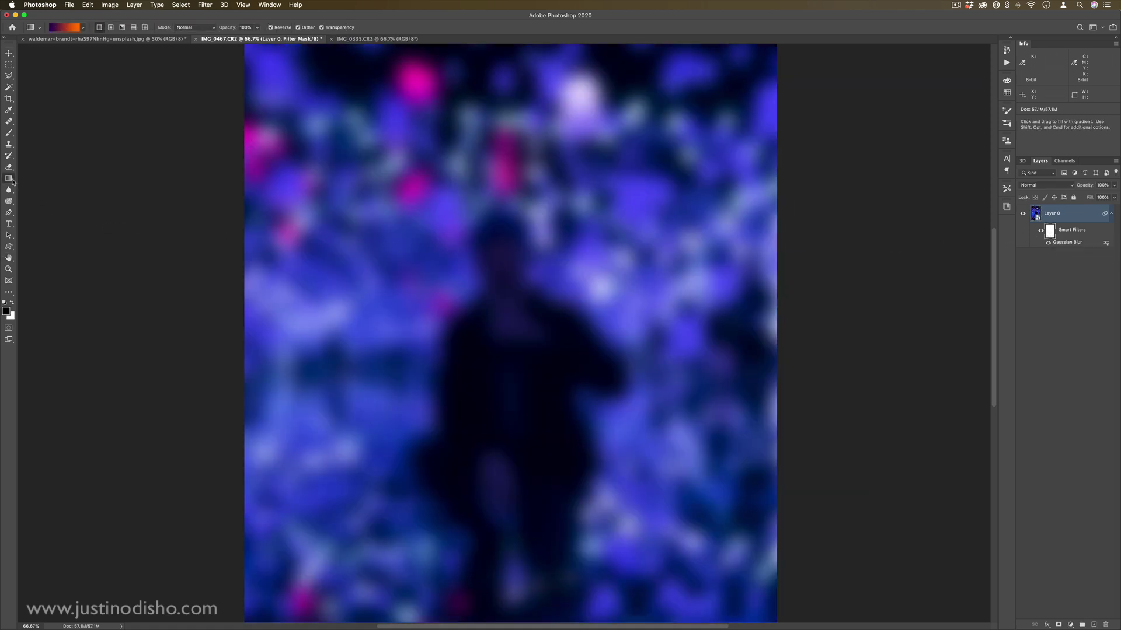
click(83, 27)
click(48, 56)
Step: Draw gradients on the filter mask so the top stays sharp and the bottom blurred
drag(543, 222, 543, 274)
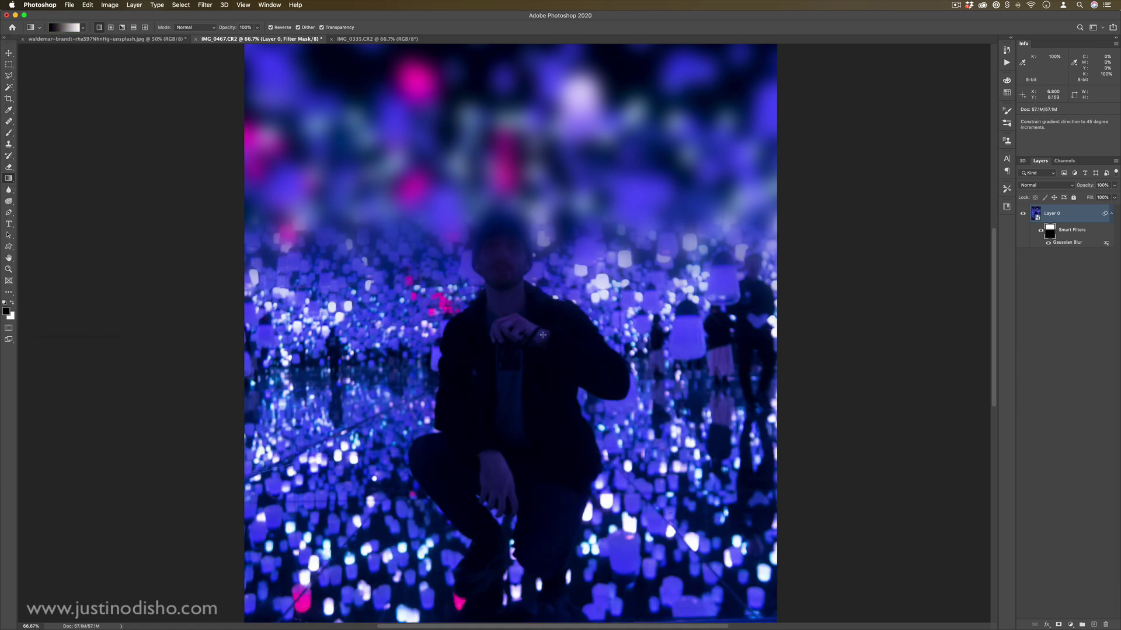
drag(543, 396, 543, 315)
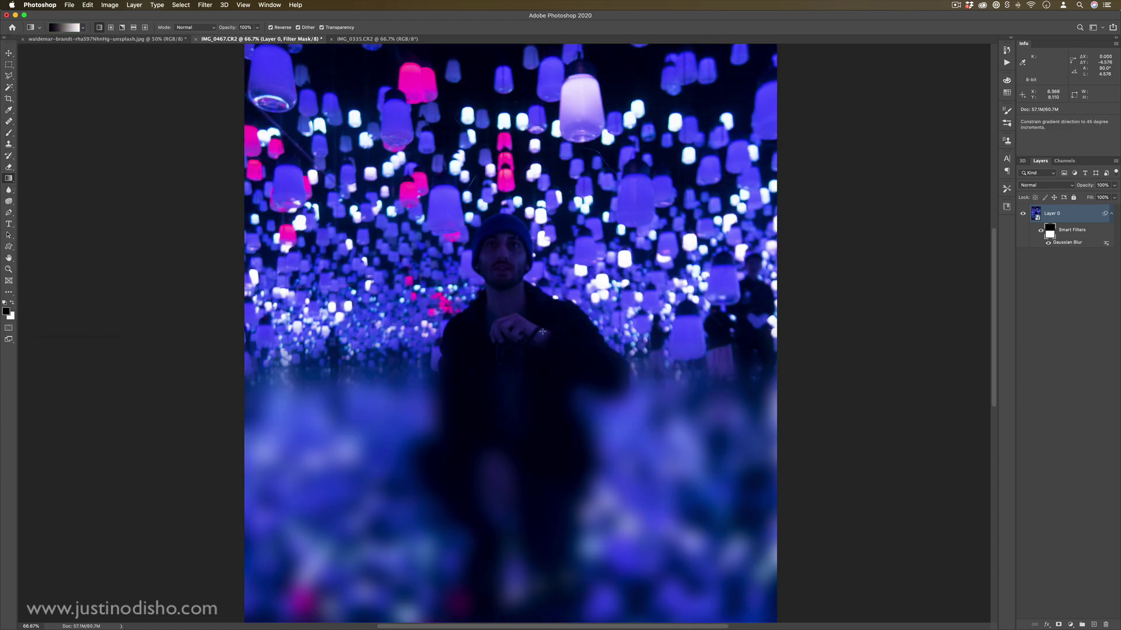
drag(541, 549, 540, 333)
drag(541, 401, 541, 327)
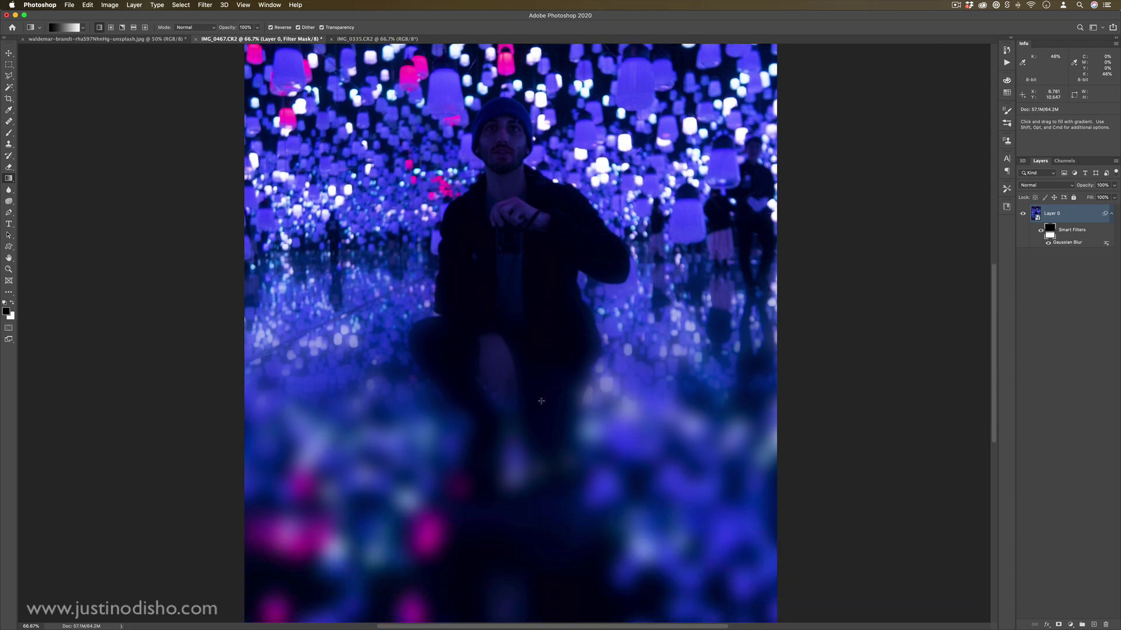
drag(541, 525, 541, 409)
drag(443, 400, 566, 400)
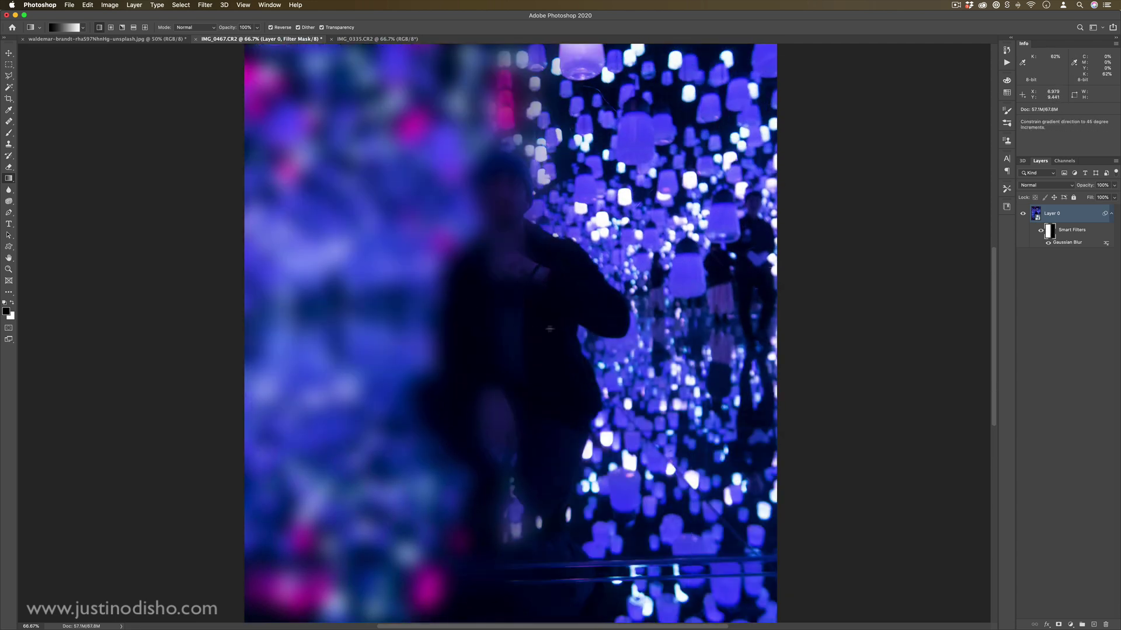
drag(521, 474, 521, 411)
drag(512, 531, 512, 507)
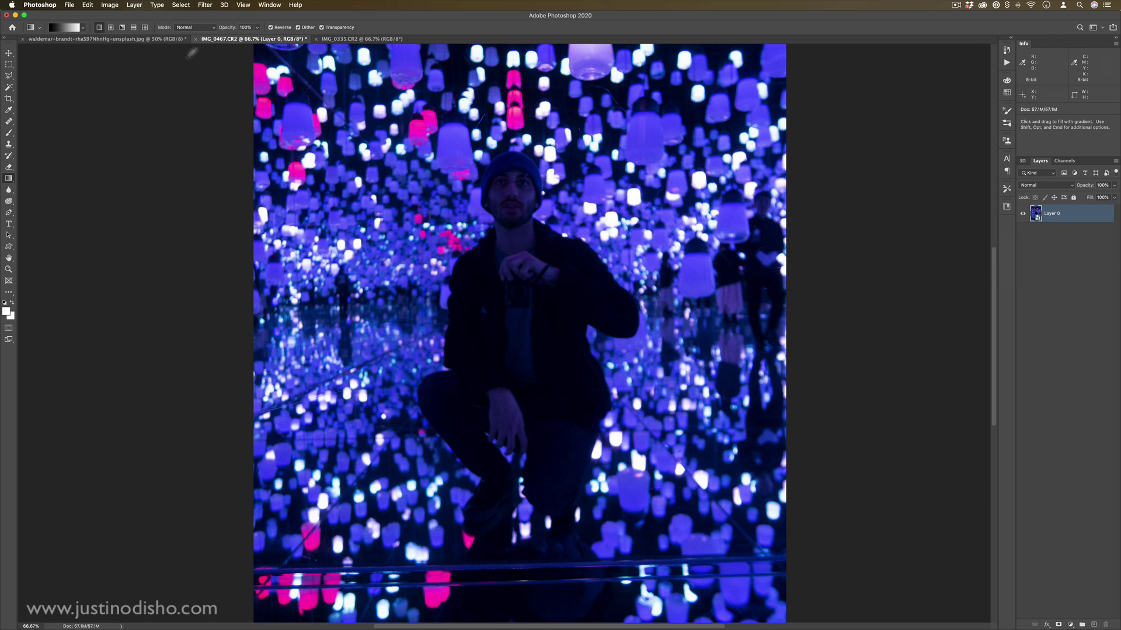
click(204, 5)
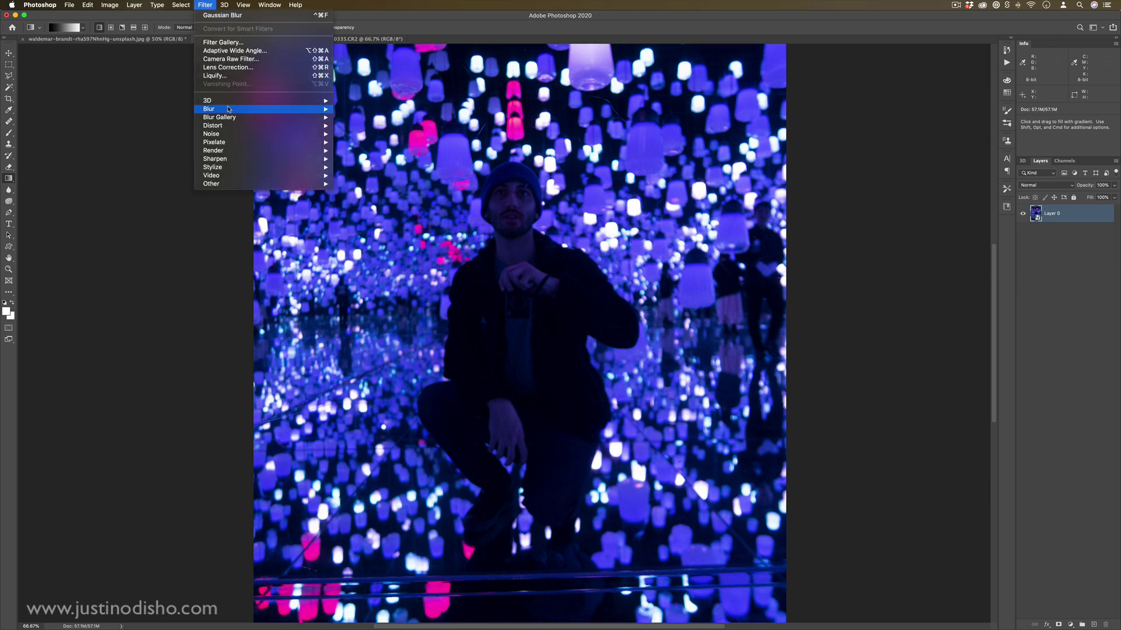
mouse_move(229, 109)
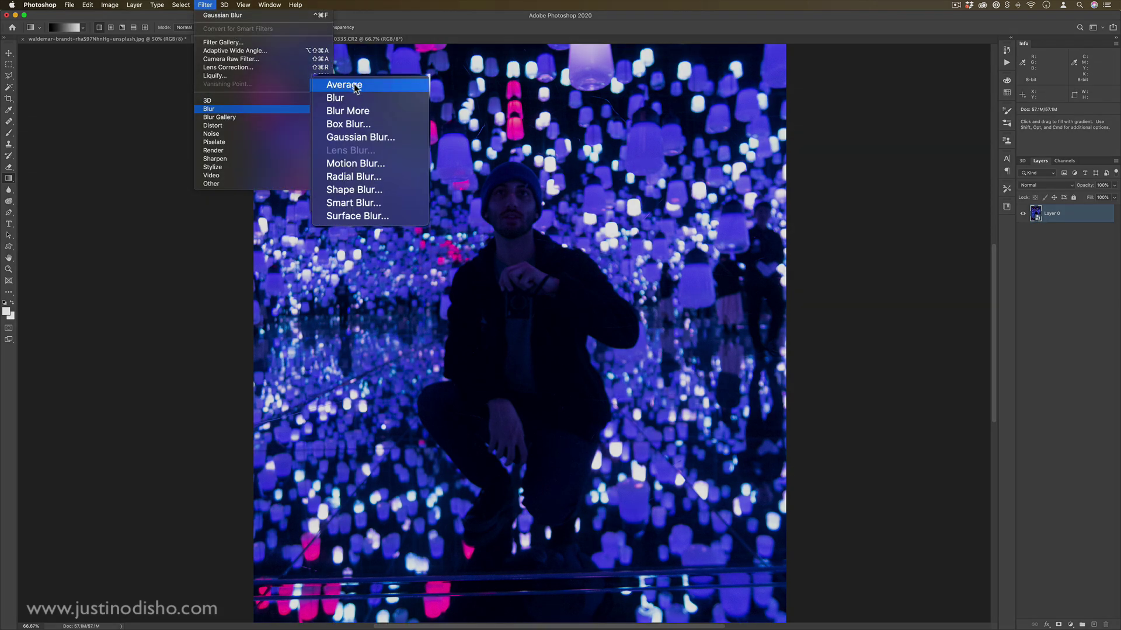
key(Escape)
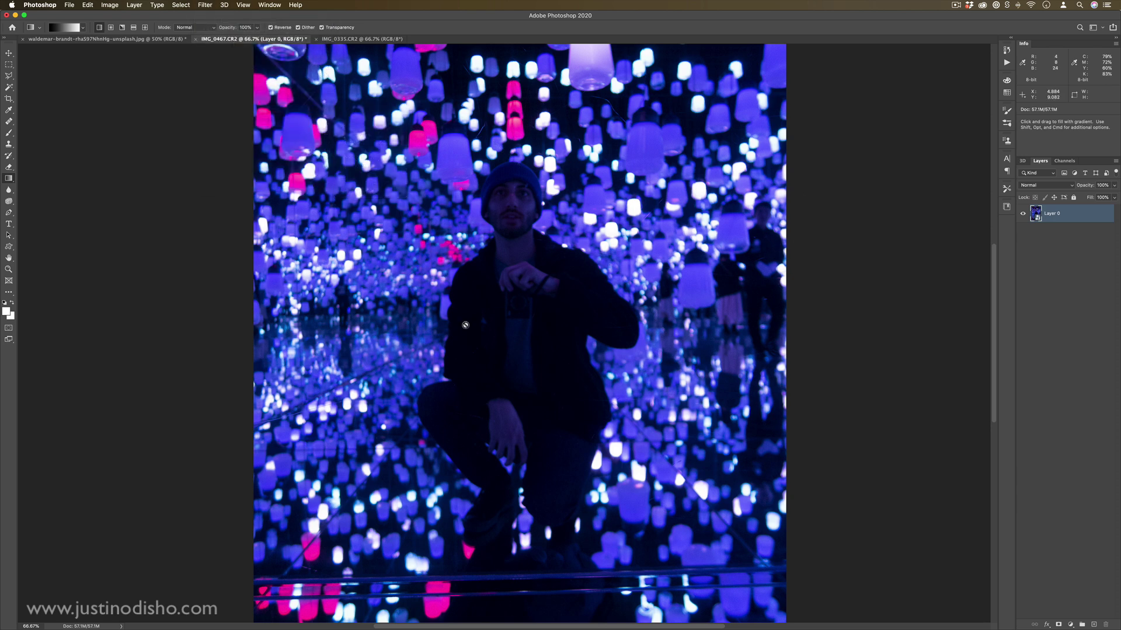
click(205, 6)
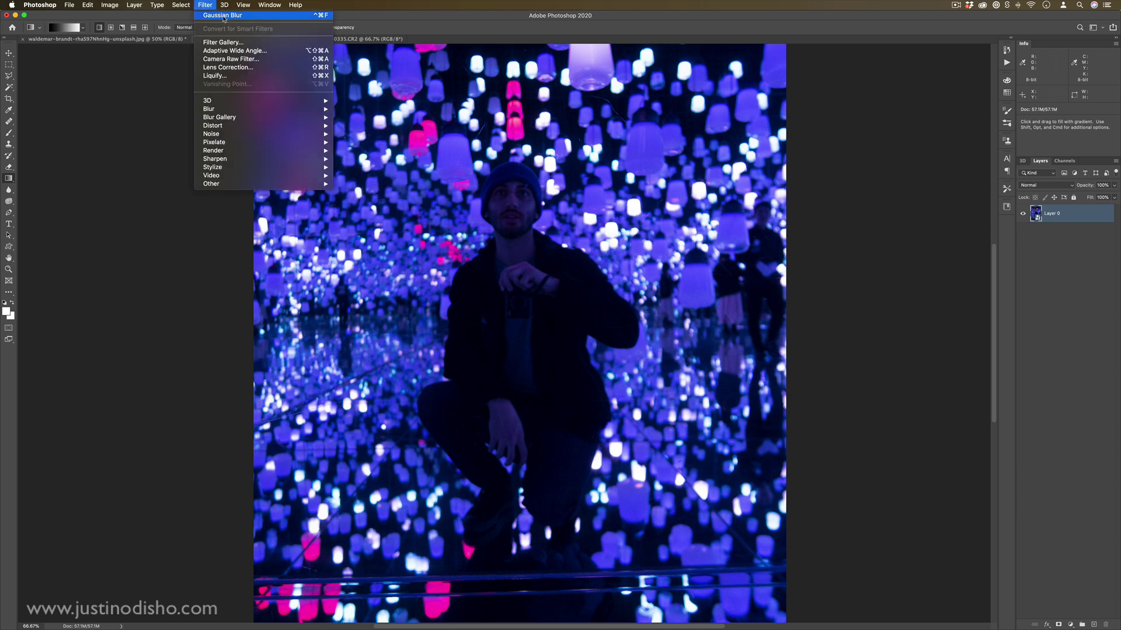
mouse_move(257, 109)
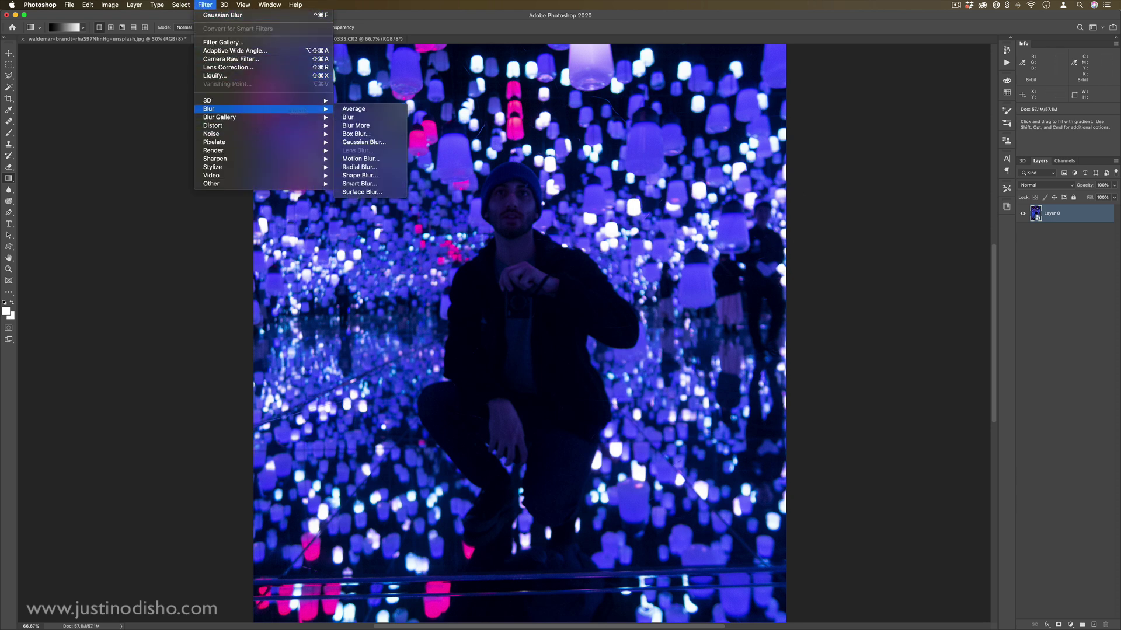
click(371, 111)
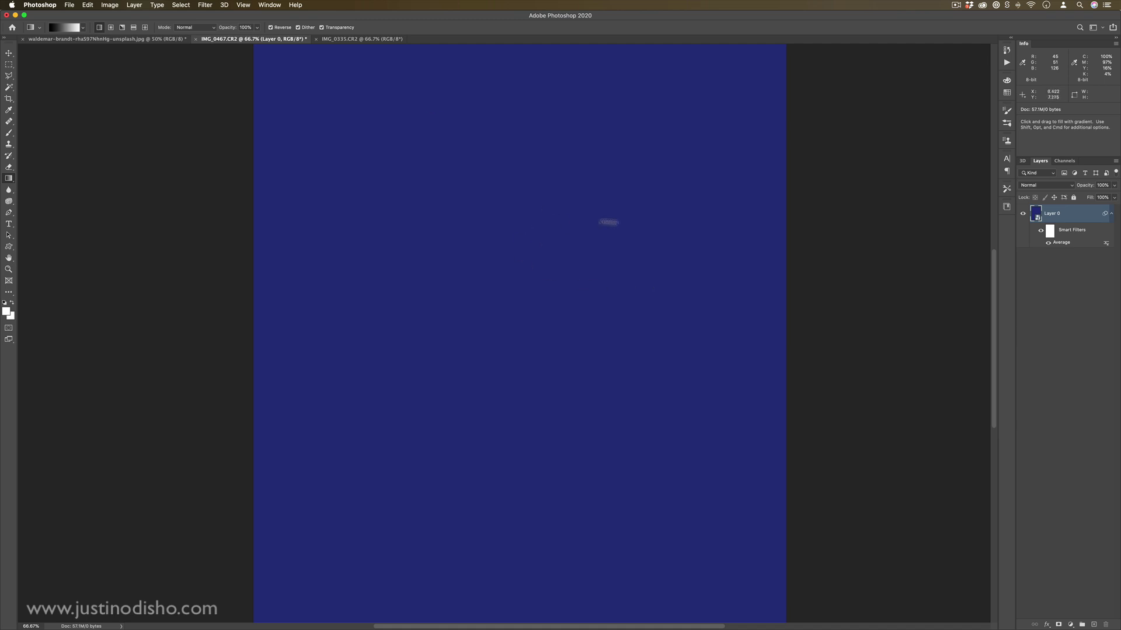
key(super+z)
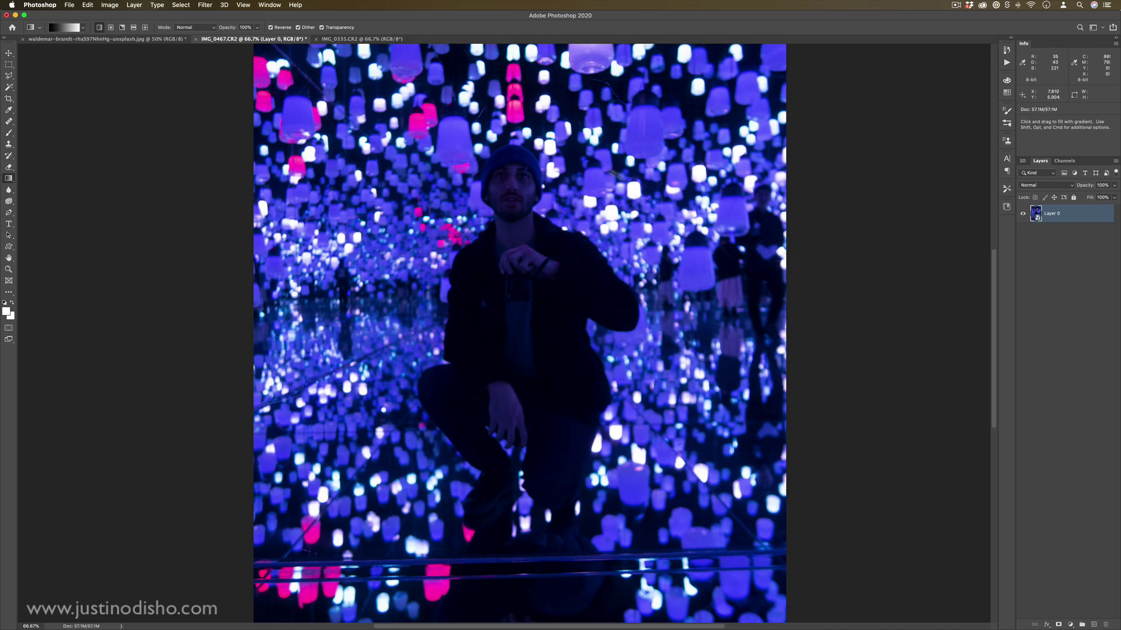
Step: Apply Average to the whole IMG_0335.CR2 leaves photo, then undo it
click(359, 40)
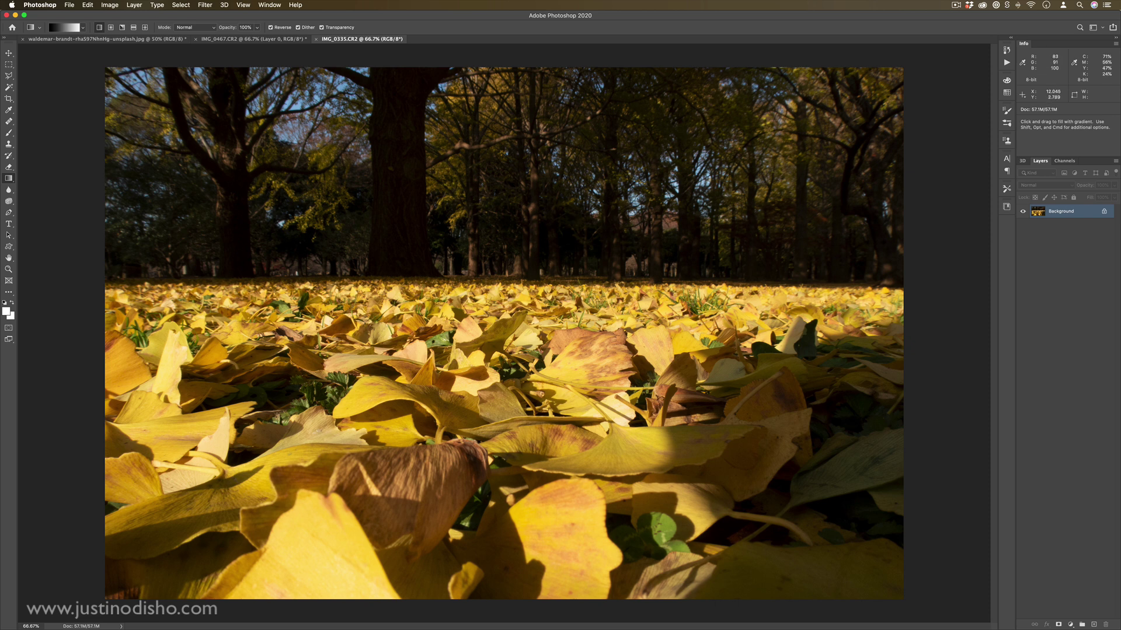
click(205, 4)
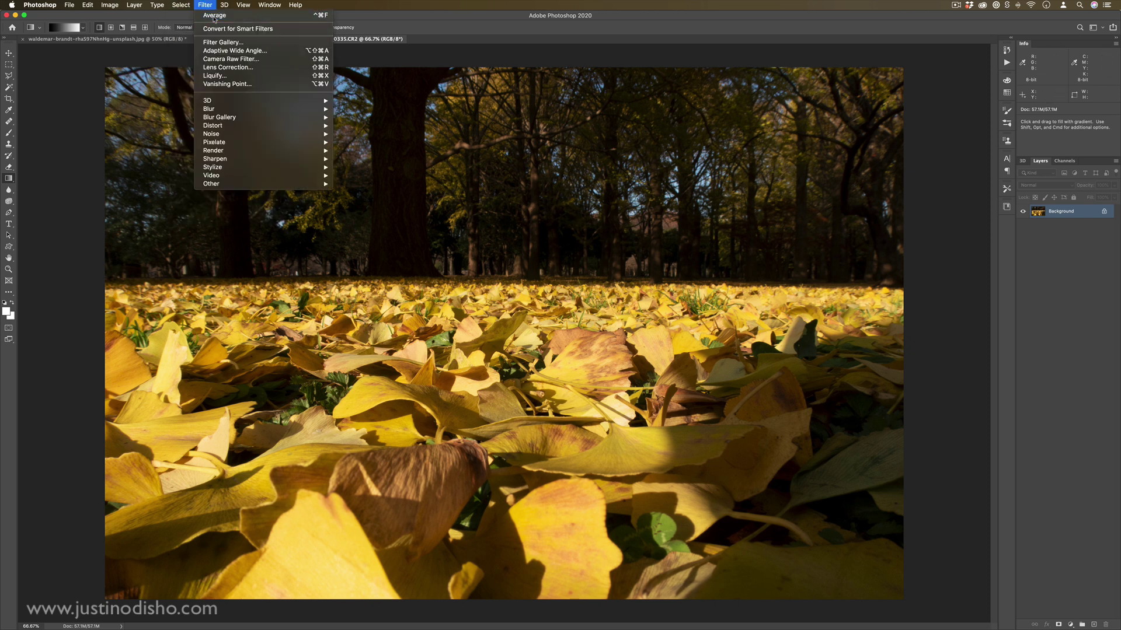
click(214, 19)
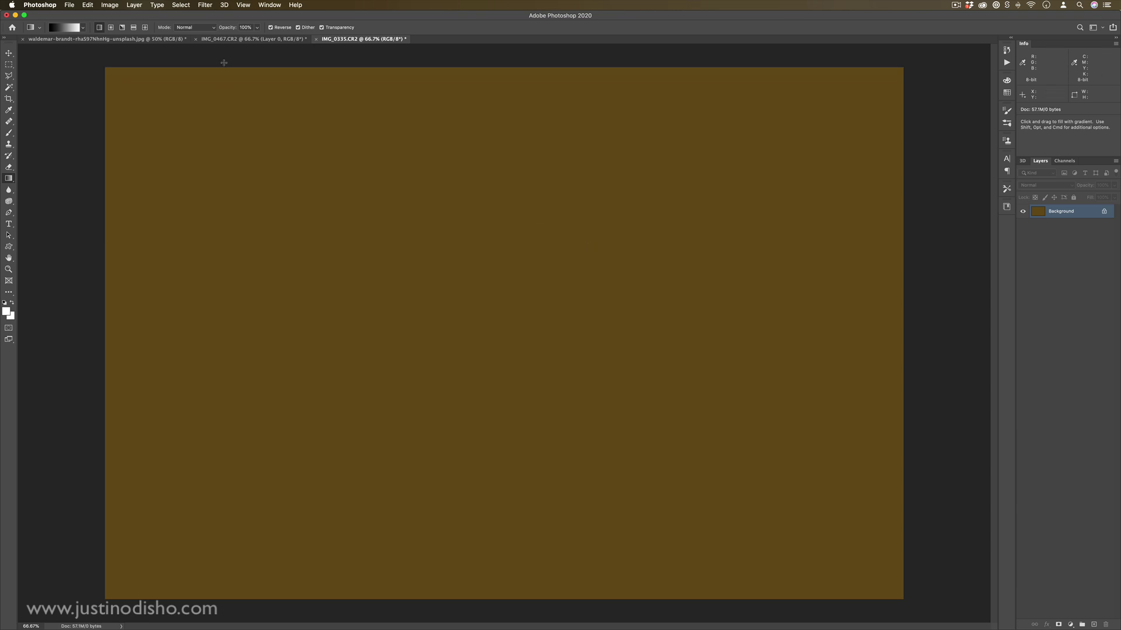
key(super+z)
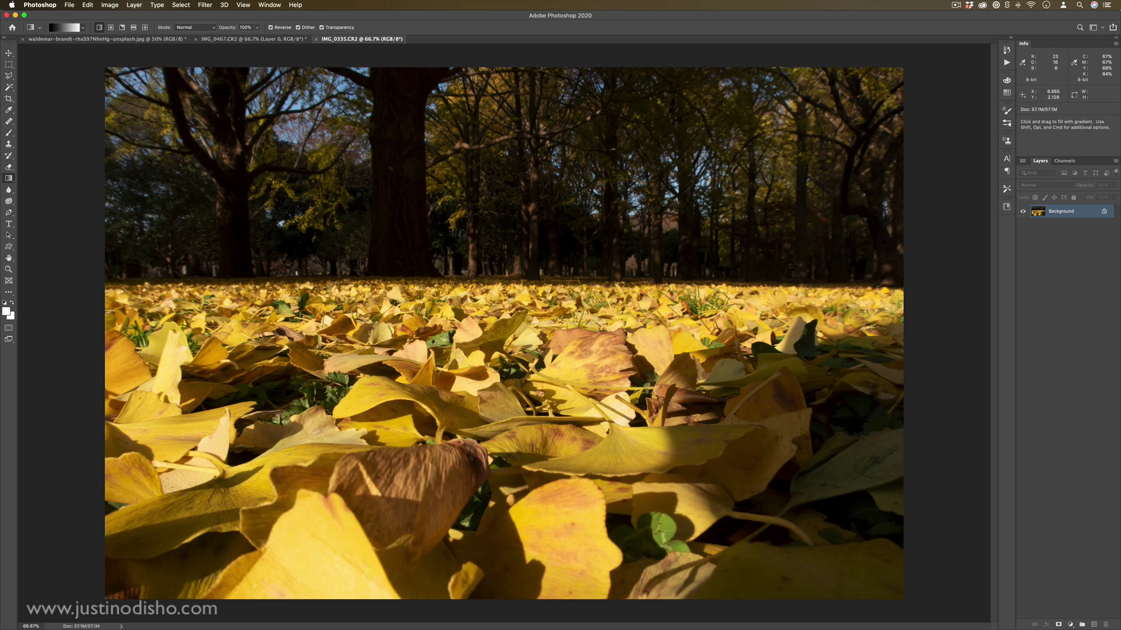
Step: Marquee-select the lower half of the leaves photo and apply Average to it
click(254, 39)
click(362, 39)
click(9, 63)
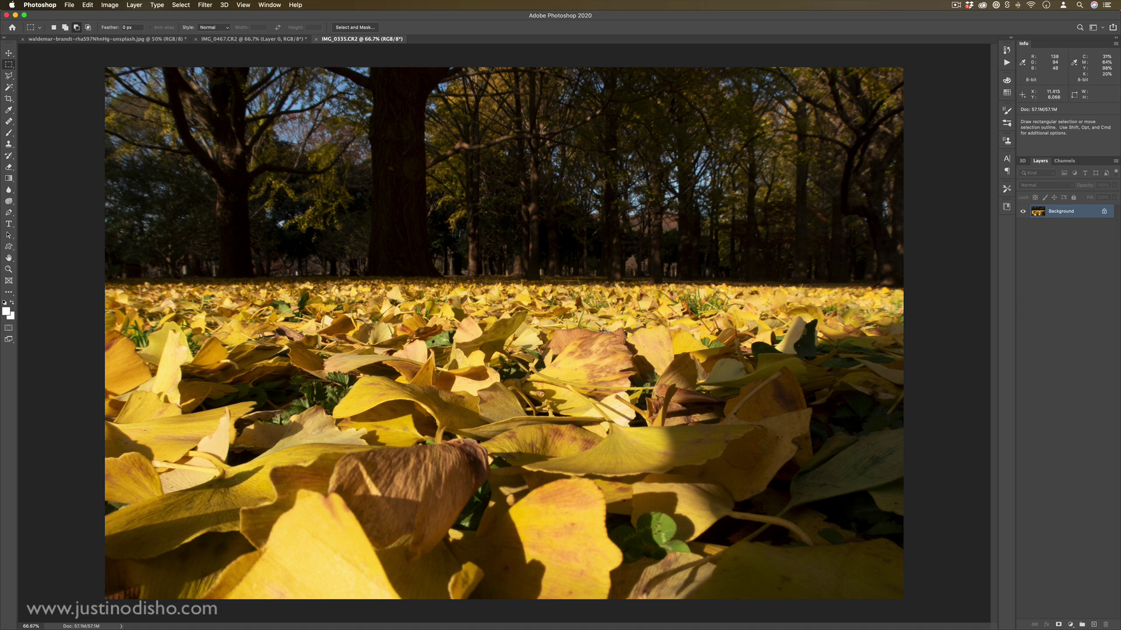
drag(903, 281, 105, 599)
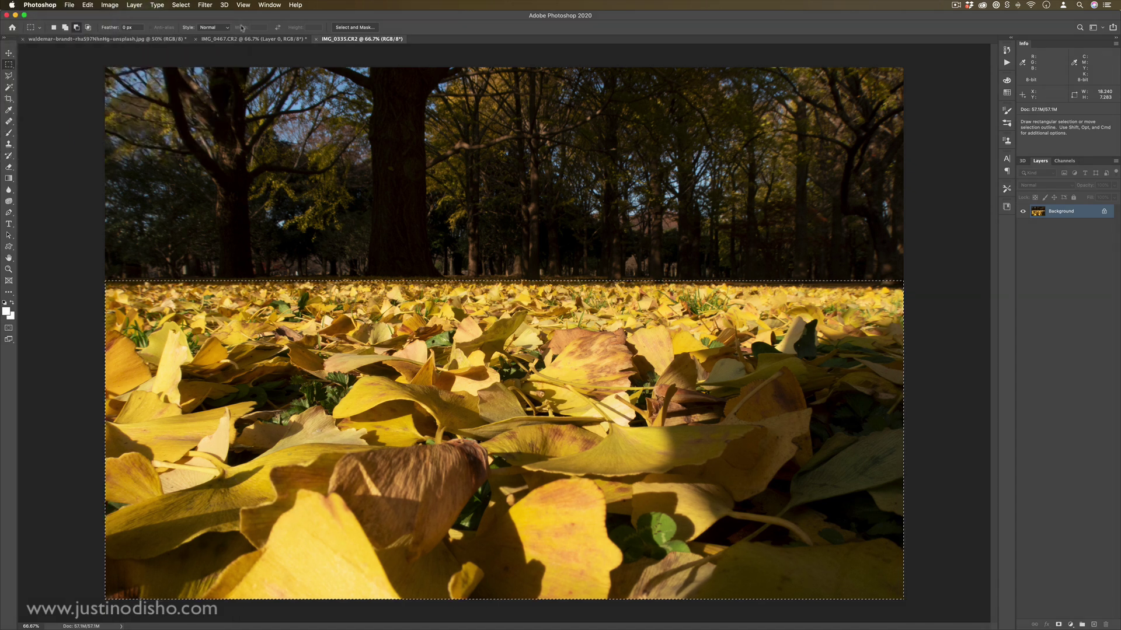
click(205, 5)
click(213, 15)
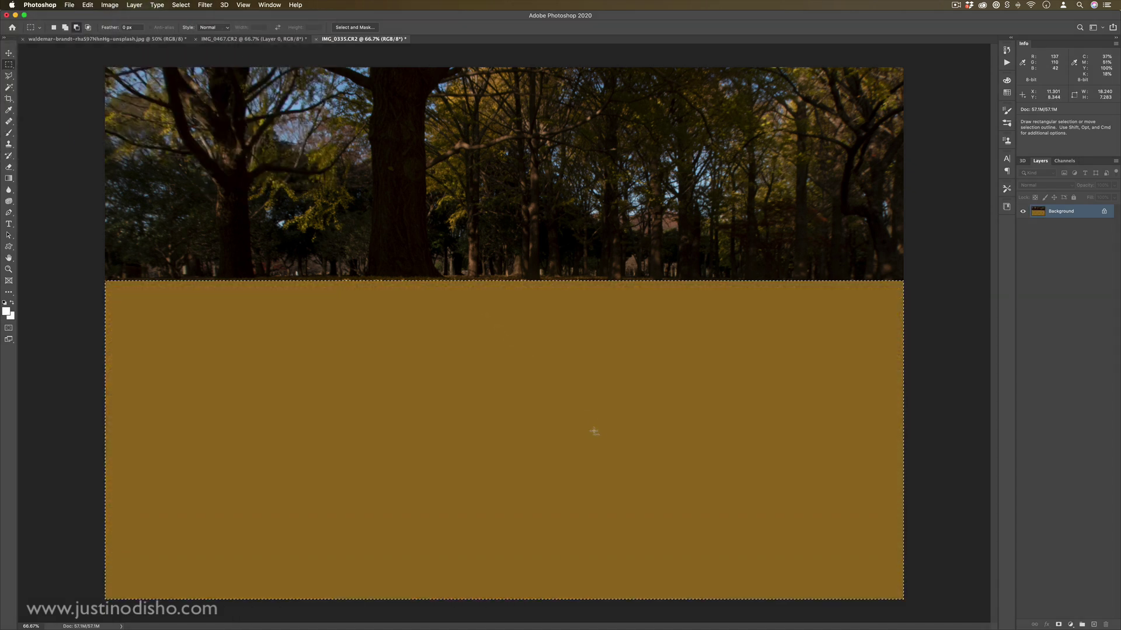
Step: Invert the selection and apply Average to the top half too
right_click(646, 293)
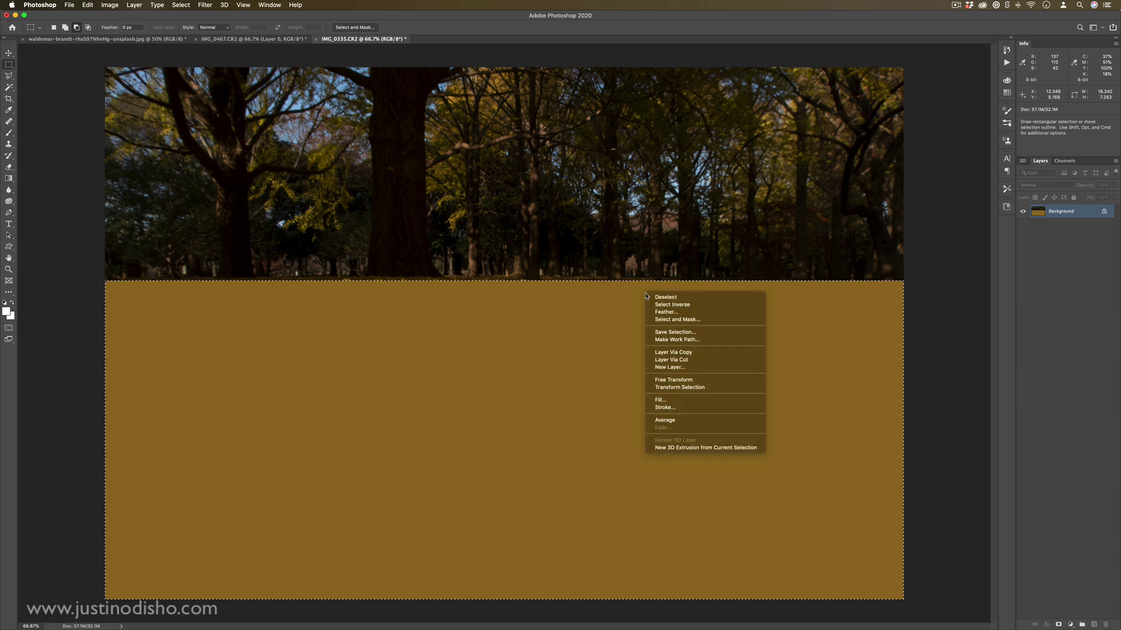
click(658, 303)
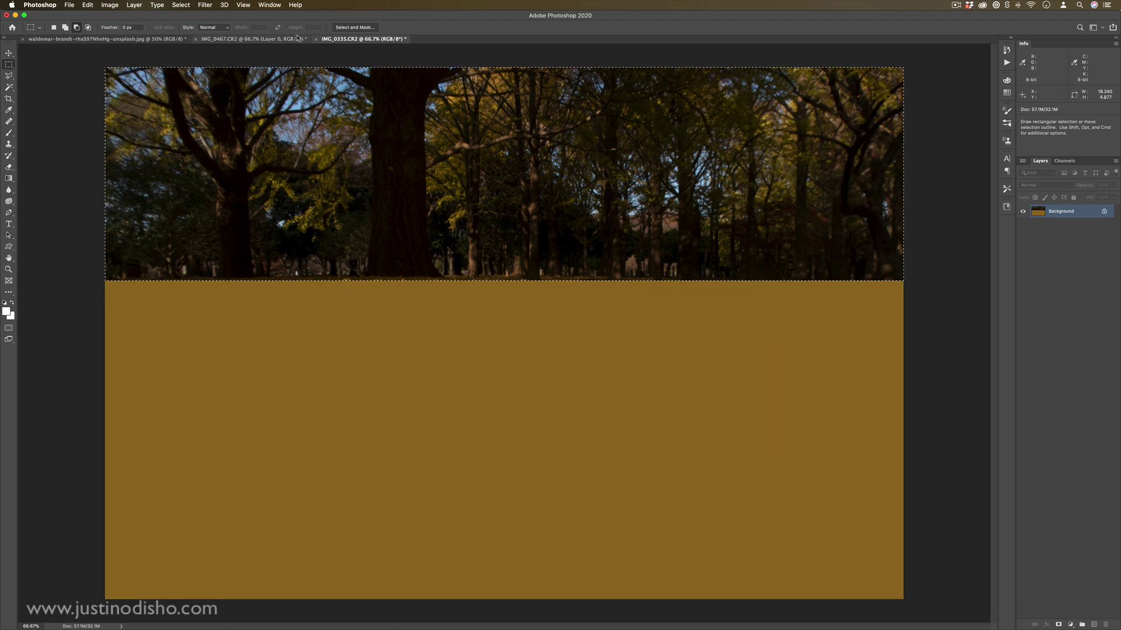
click(205, 5)
click(214, 16)
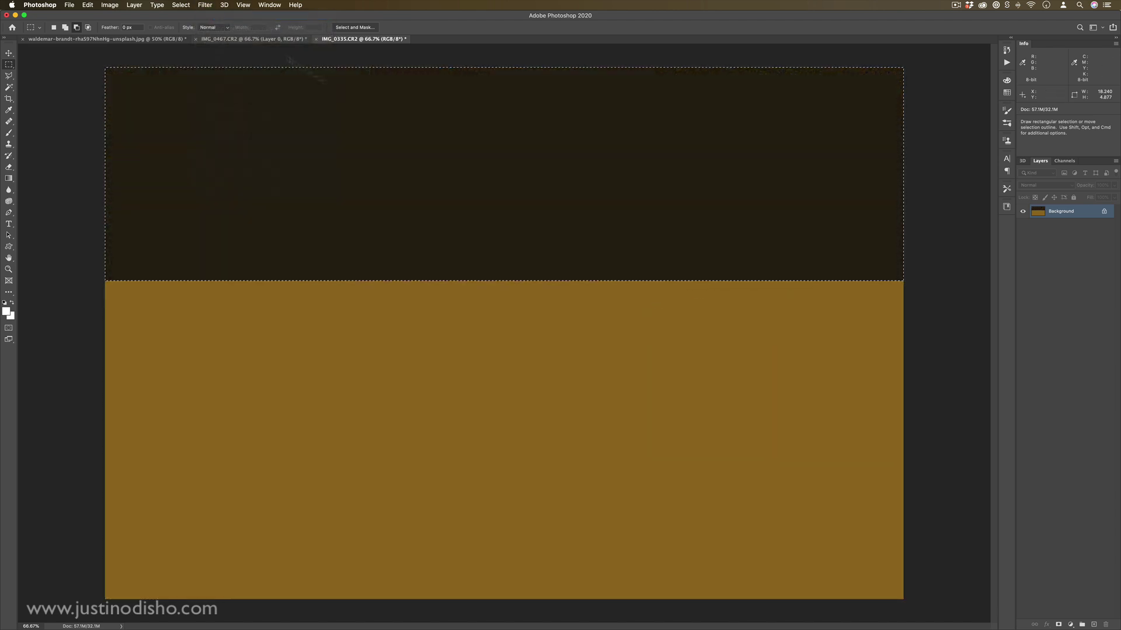
Step: Deselect, undo the averaging edits, and clear the restored selection
right_click(526, 189)
click(542, 194)
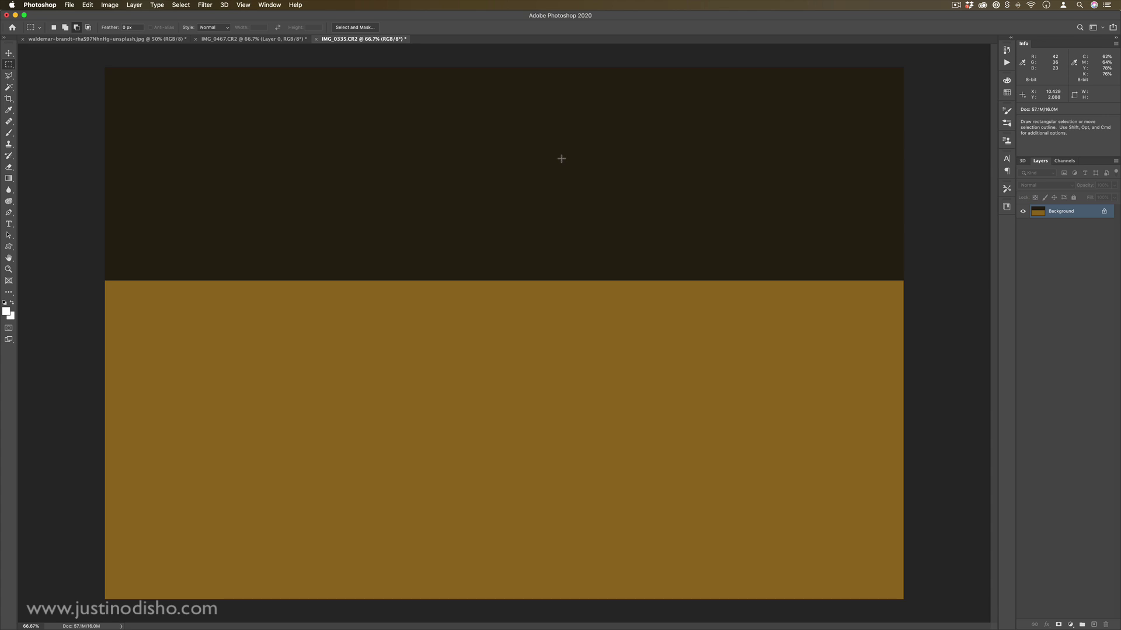
key(super+z)
key(super+z)
key(super+z)
key(super+z)
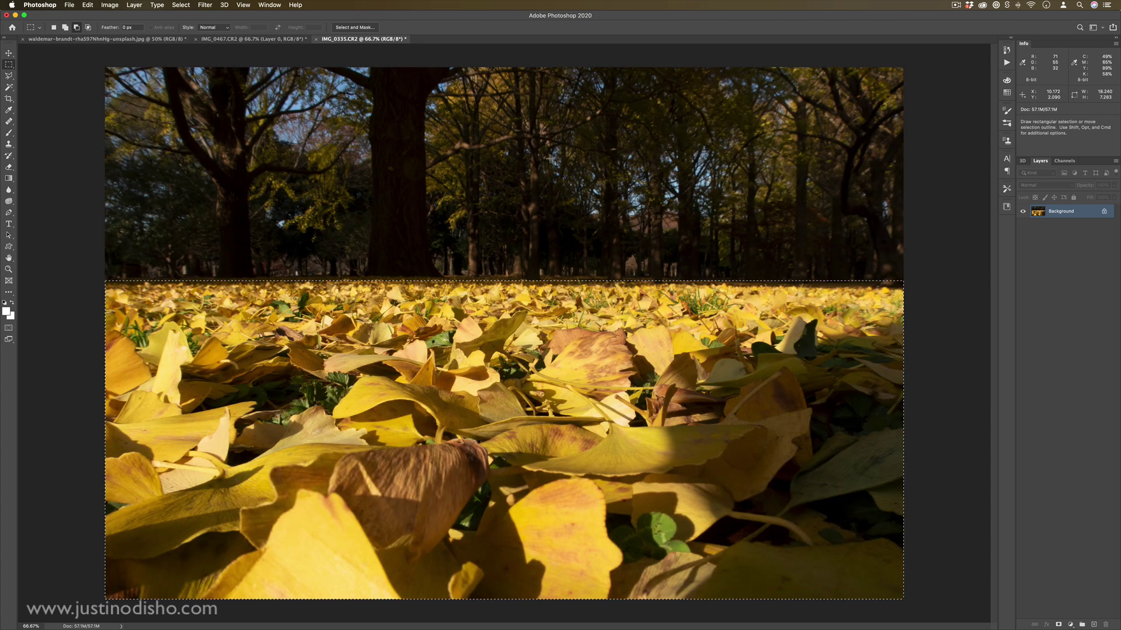
key(super+d)
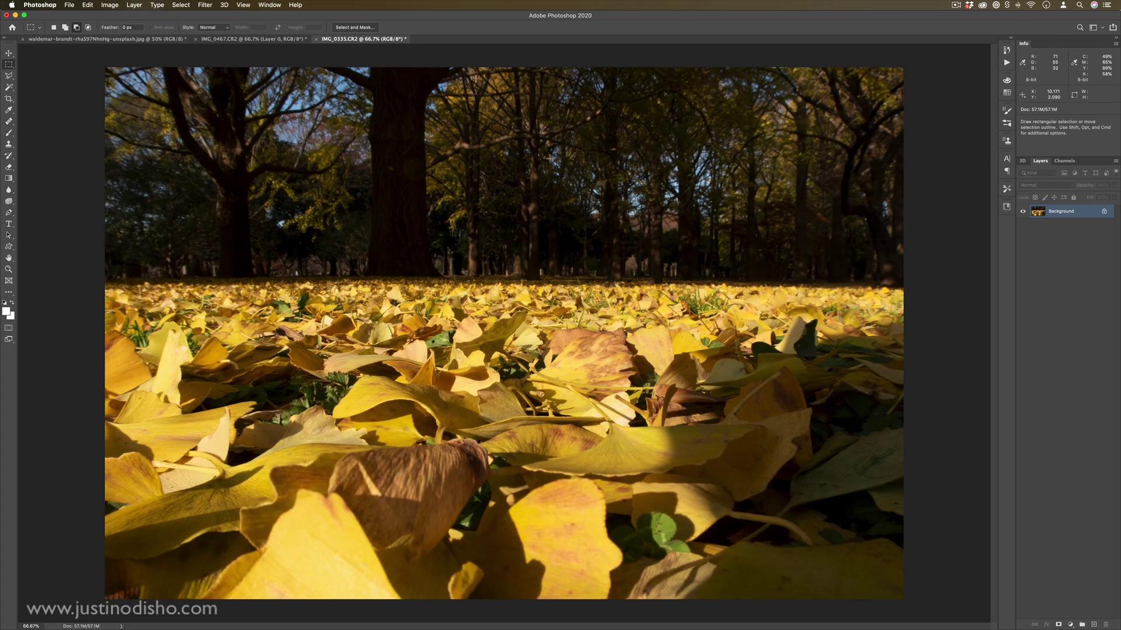
Step: Apply the basic Blur filter to the leaves photo
click(198, 6)
mouse_move(252, 110)
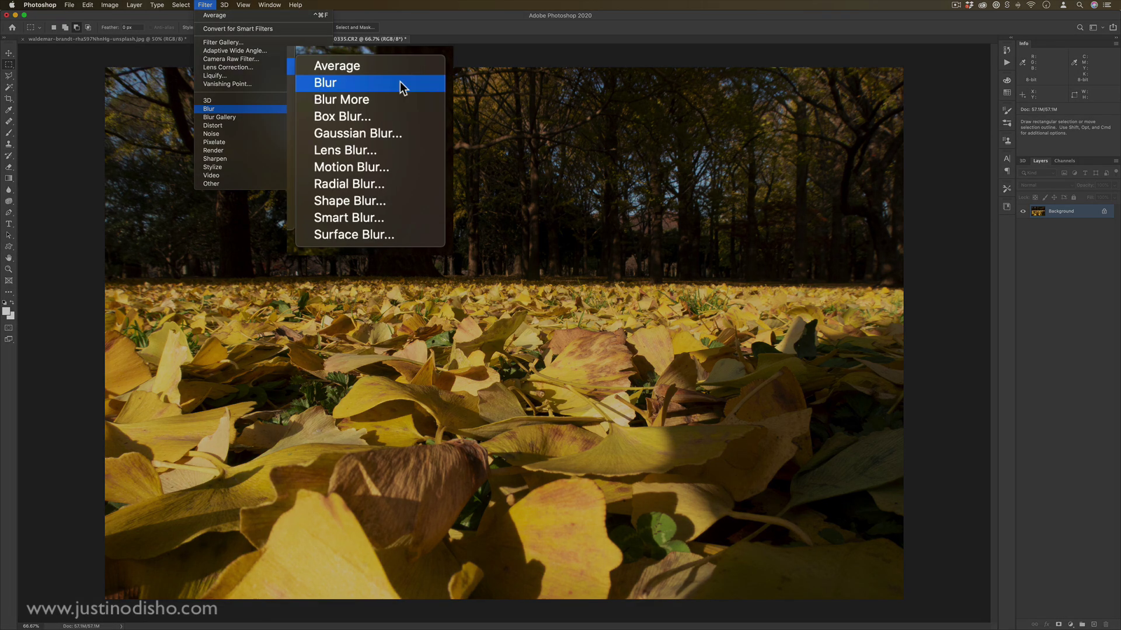
click(382, 117)
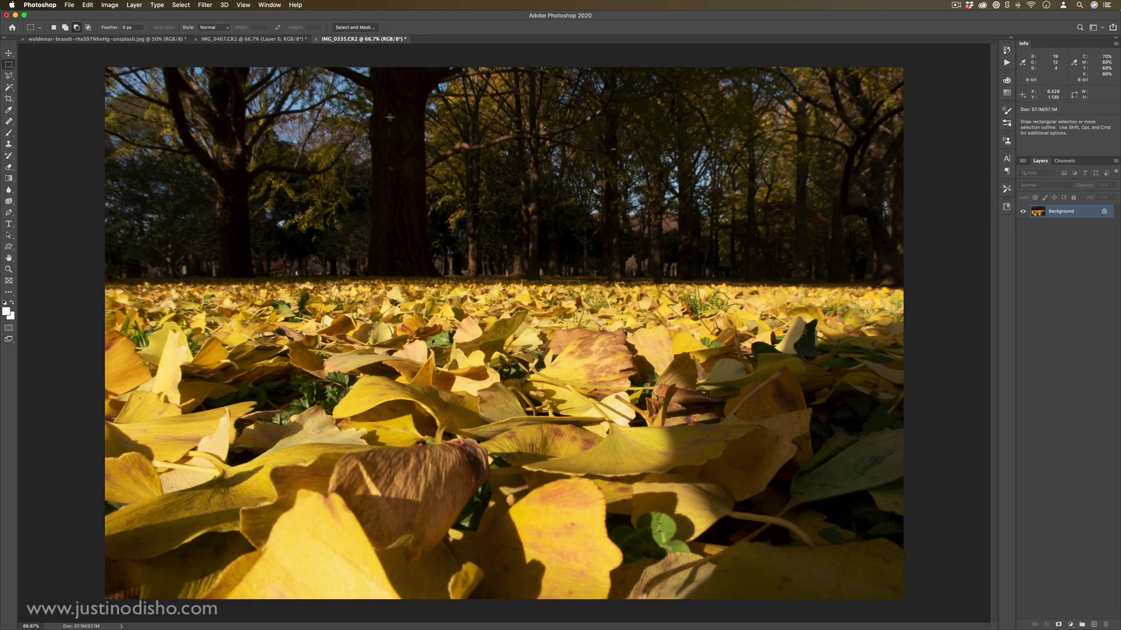
Step: Zoom in to 500% and apply Blur twice more
super+click(534, 278)
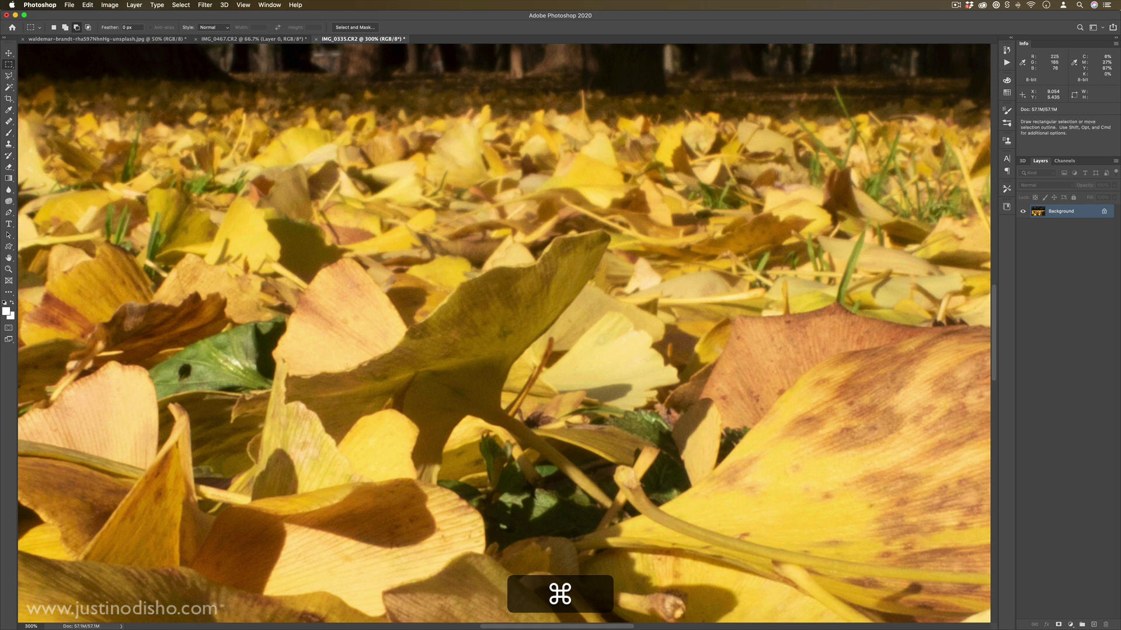
key(super+equal)
key(super+equal)
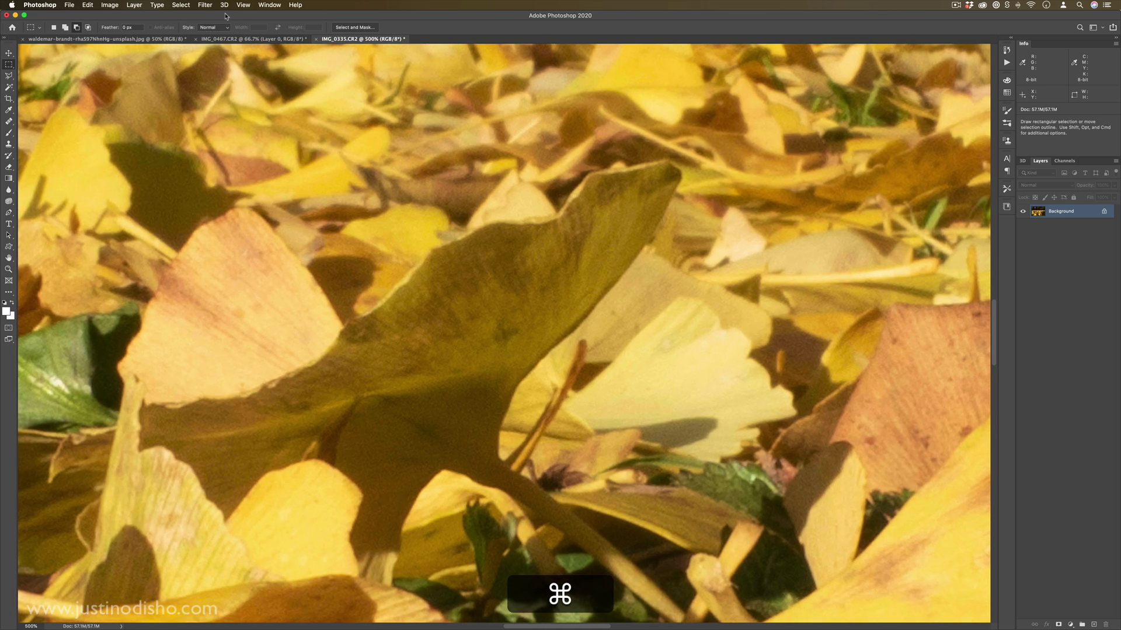
click(205, 5)
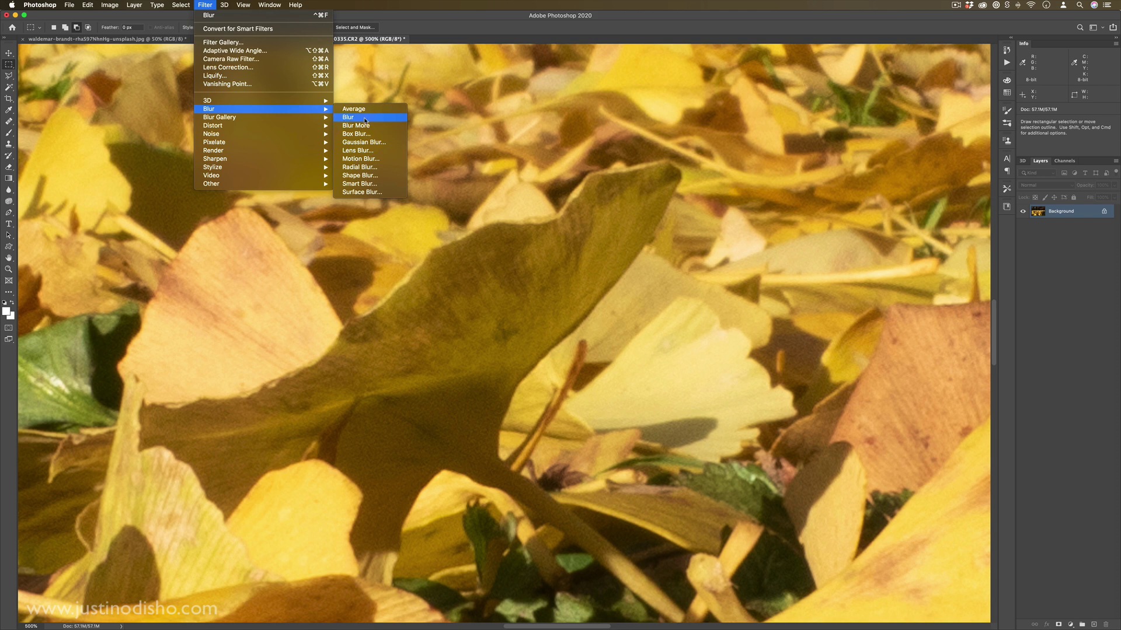
click(364, 117)
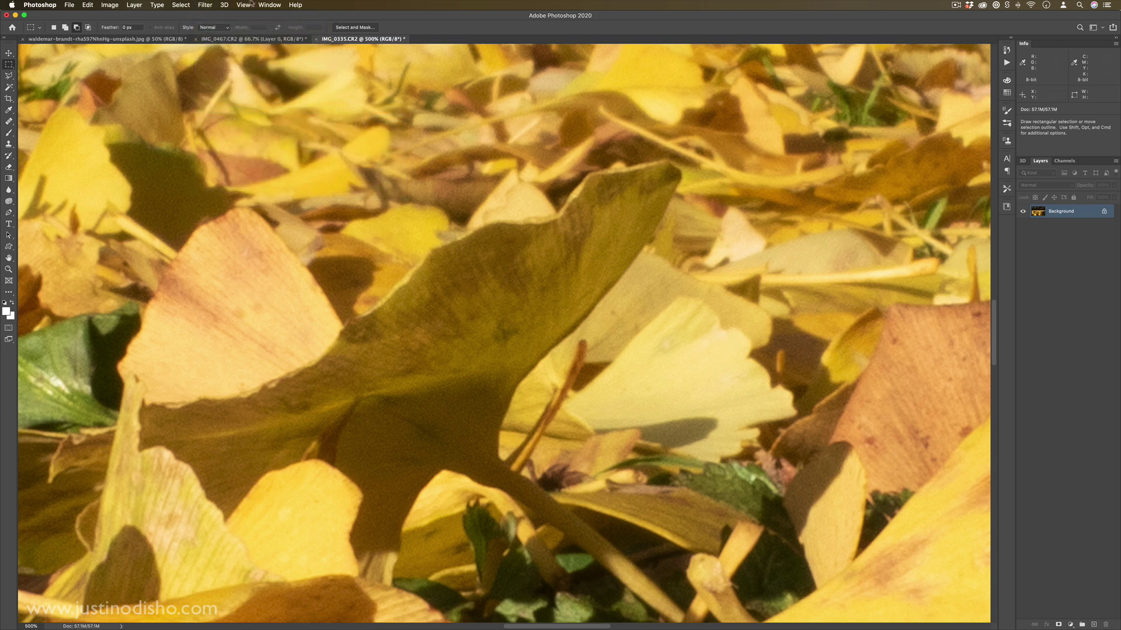
key(super+ctrl+f)
key(super+ctrl+f)
Step: Apply Blur More to the leaves photo twice
click(205, 5)
mouse_move(254, 112)
click(356, 125)
click(205, 5)
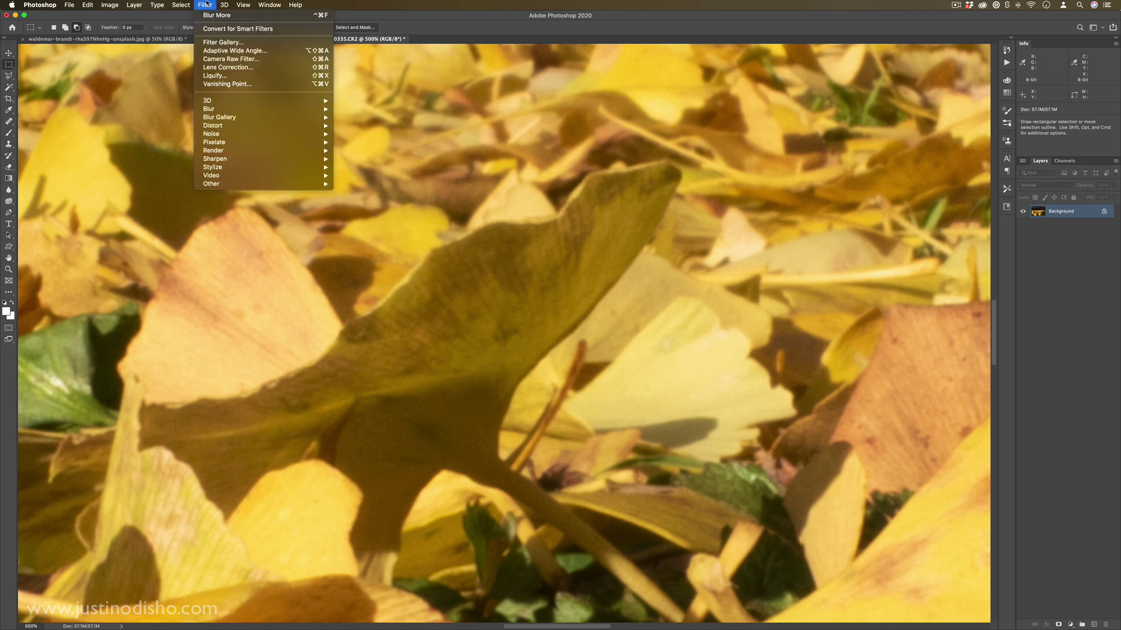
mouse_move(256, 109)
click(355, 126)
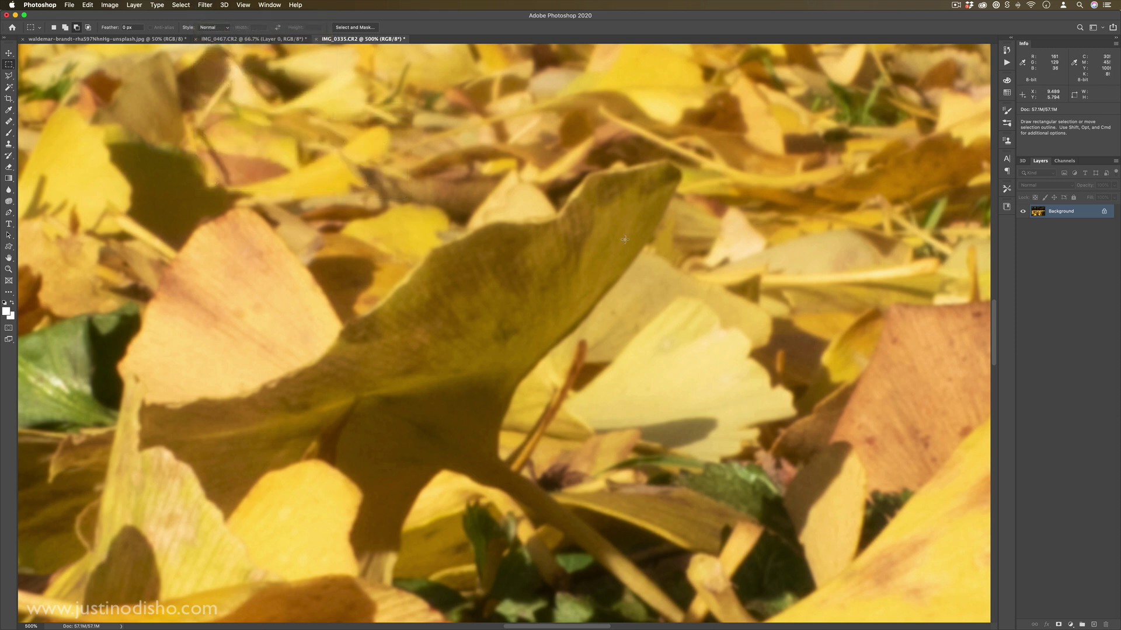
Step: Repeat Blur More three more times, then switch to the IMG_0467.CR2 lanterns photo
click(205, 4)
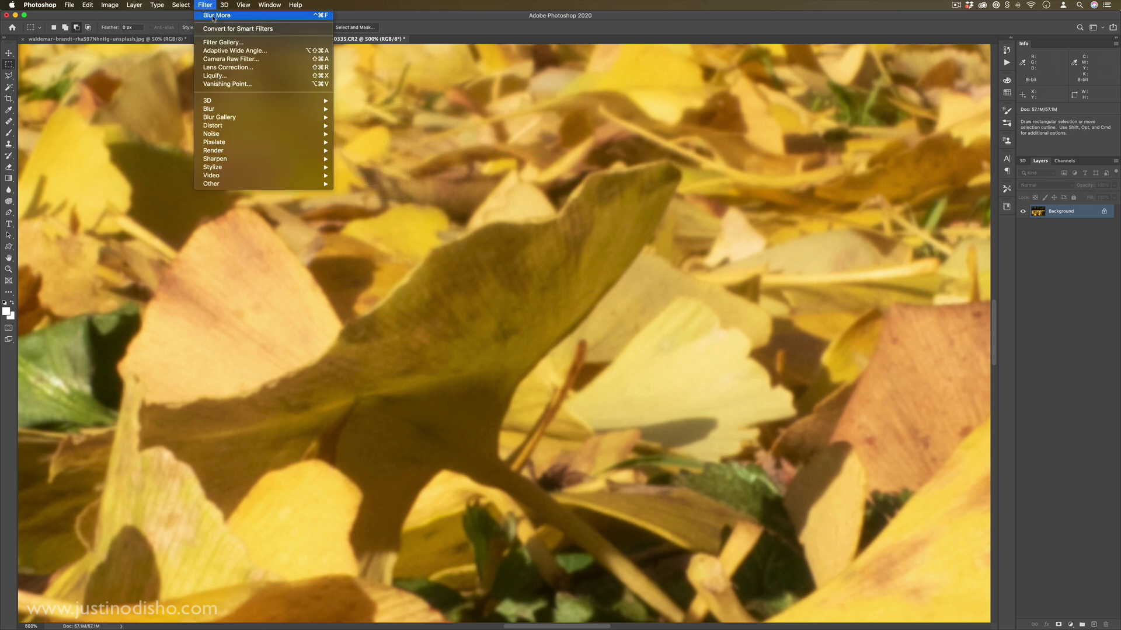
click(274, 16)
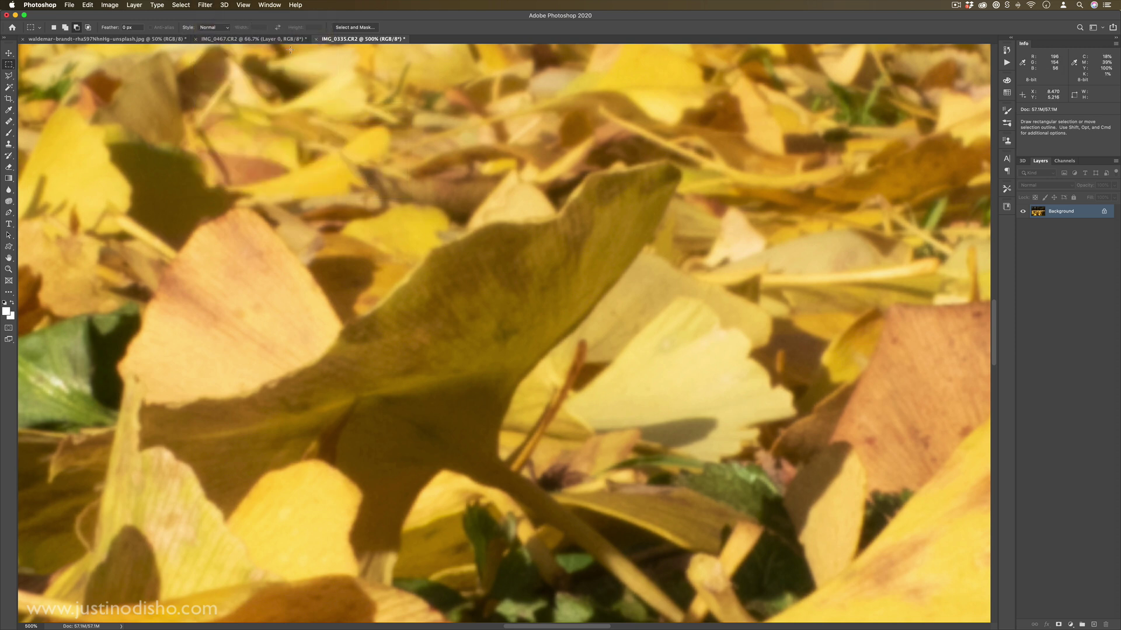
key(ctrl+super)
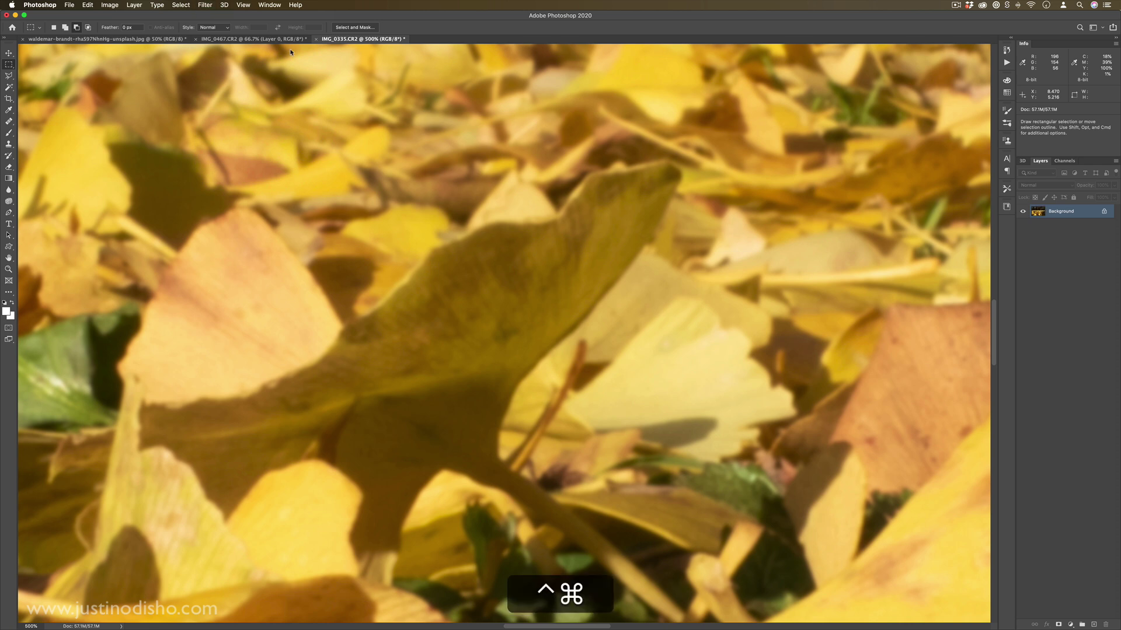
key(ctrl+super+f)
key(ctrl+super+f)
key(ctrl+super+f)
key(ctrl+super+f)
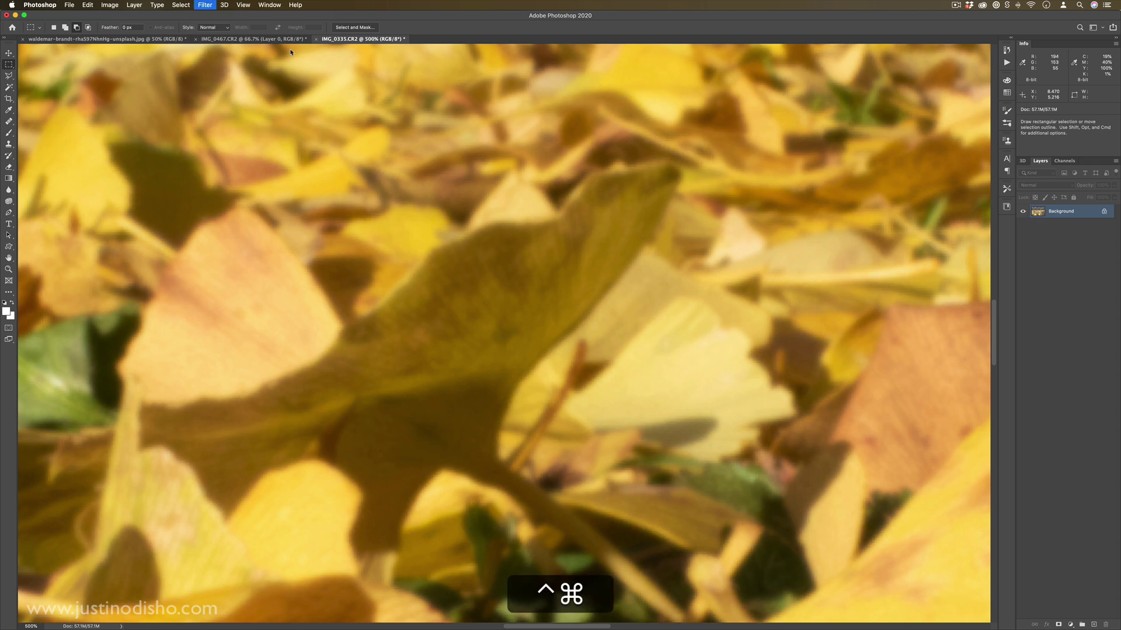
key(ctrl+super+f)
key(ctrl+super+f)
key(ctrl+super+f)
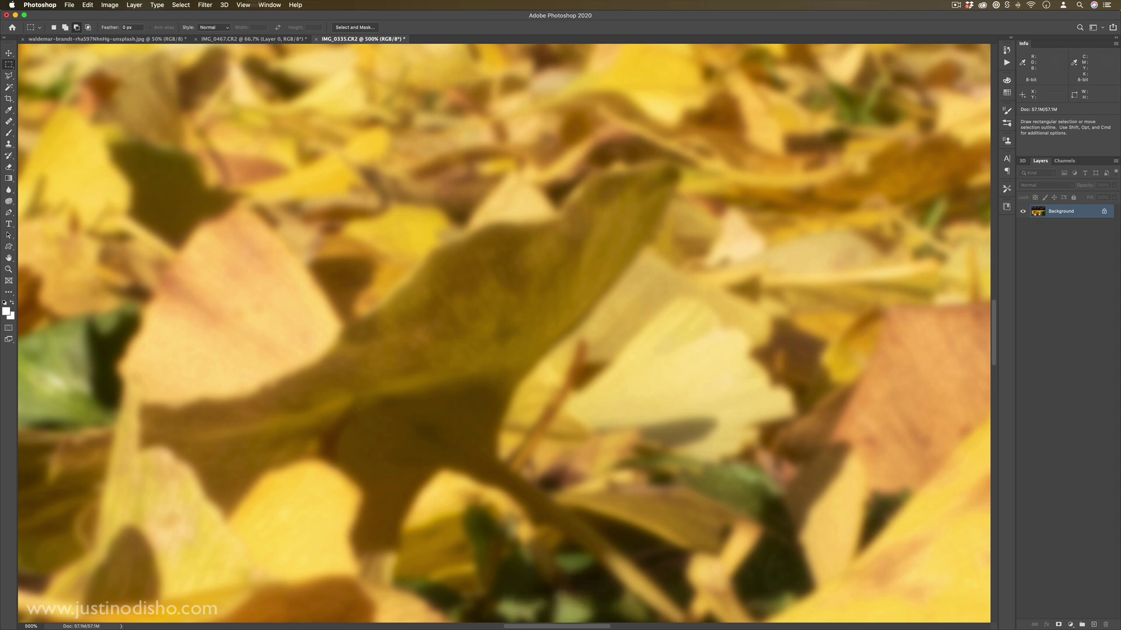
key(ctrl+shift+Tab)
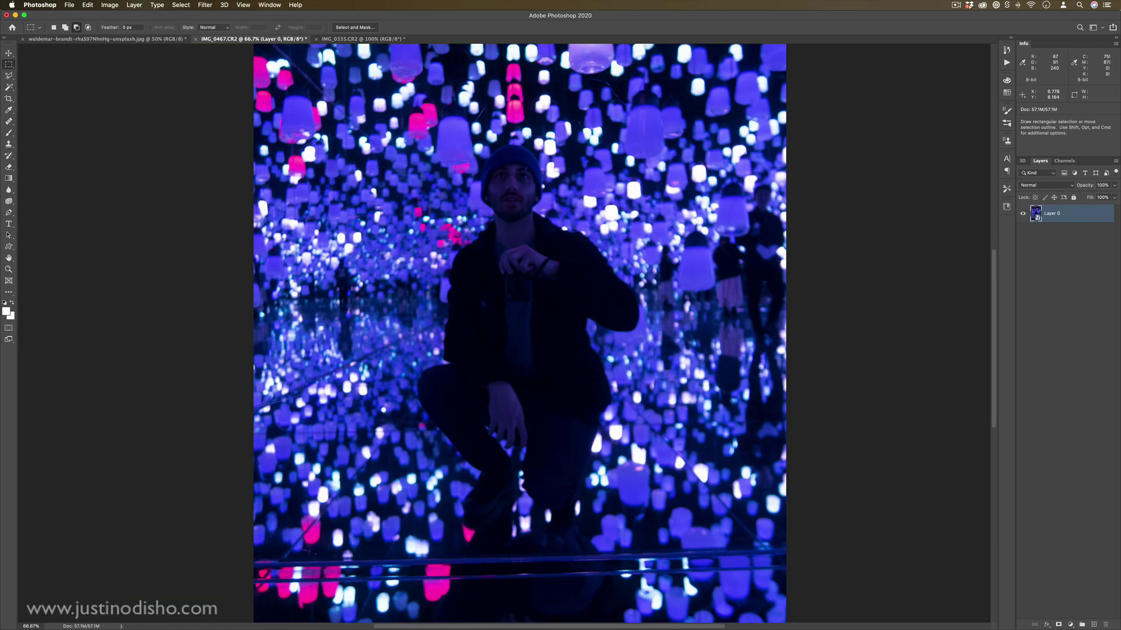
click(205, 4)
mouse_move(260, 109)
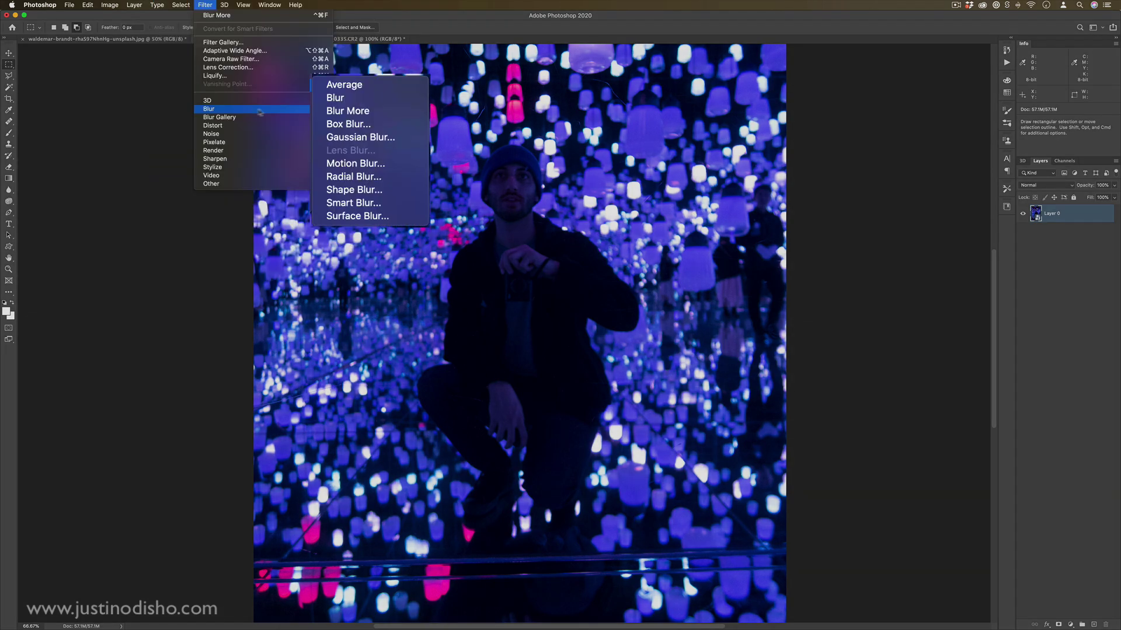
click(374, 124)
drag(344, 83, 726, 91)
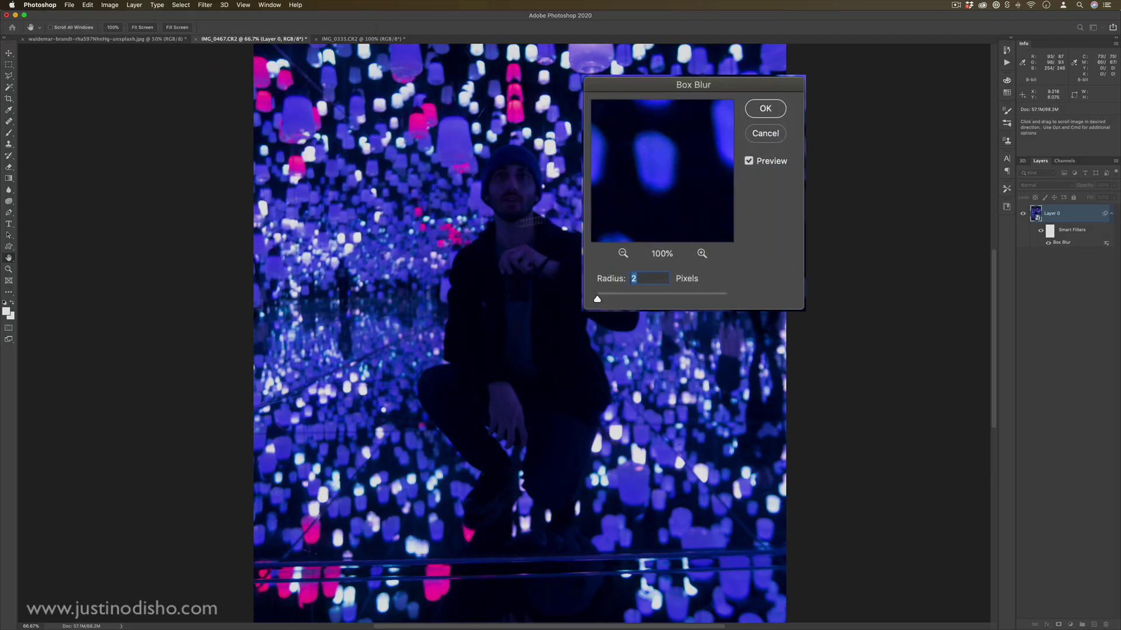
click(639, 300)
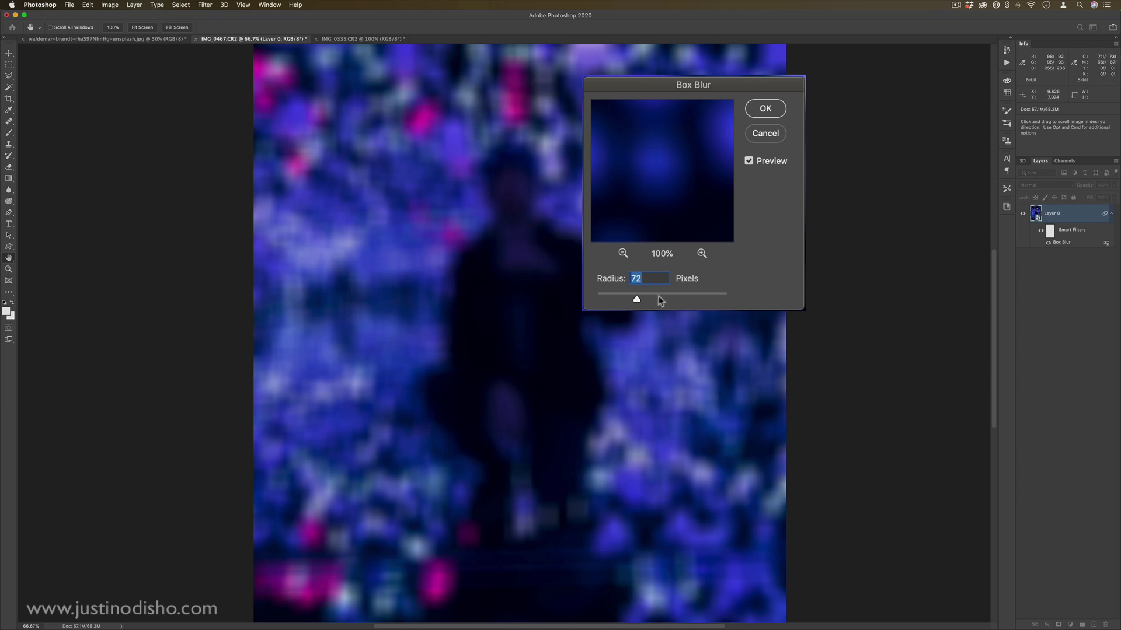
click(657, 297)
drag(642, 301, 653, 261)
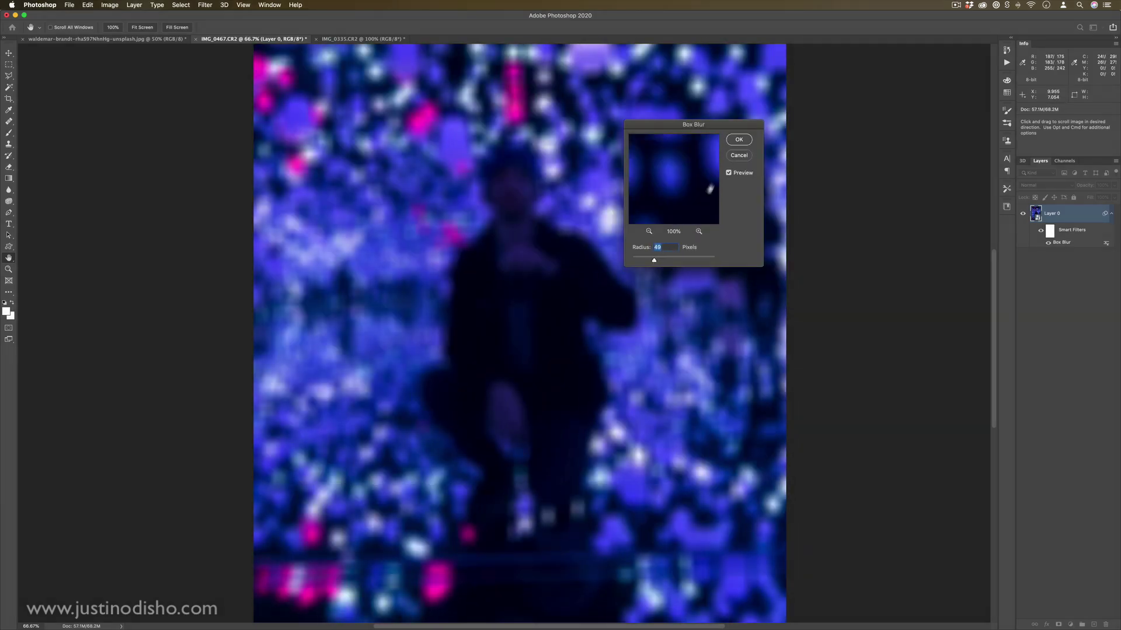
key(Return)
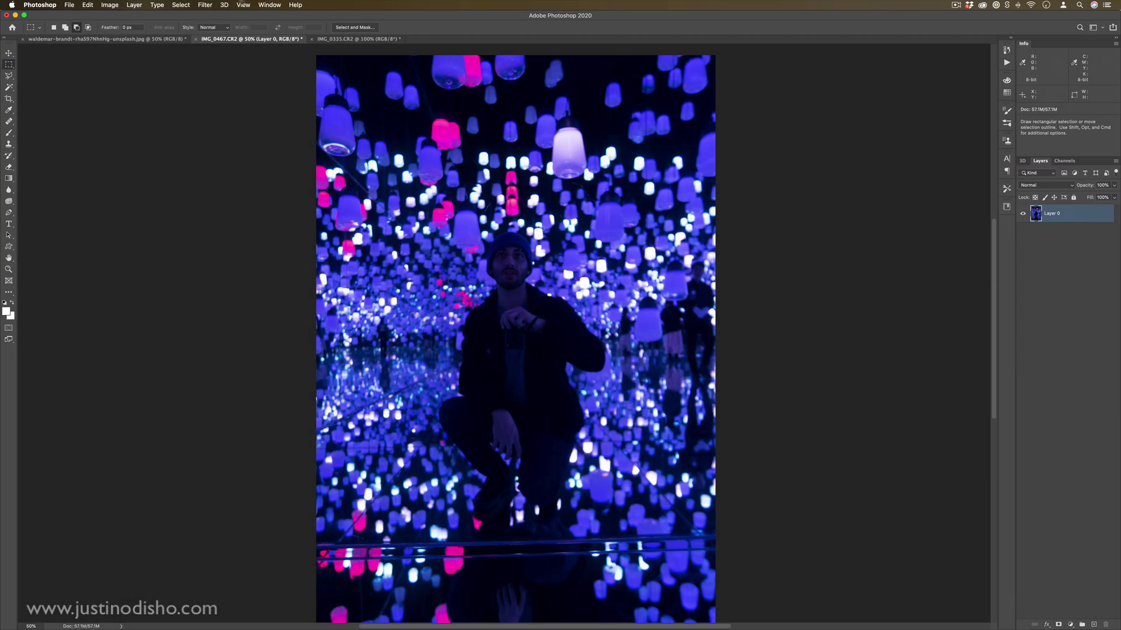
Step: Open Lens Blur, raise the Radius, and set Focal Distance to 195
click(208, 4)
mouse_move(251, 109)
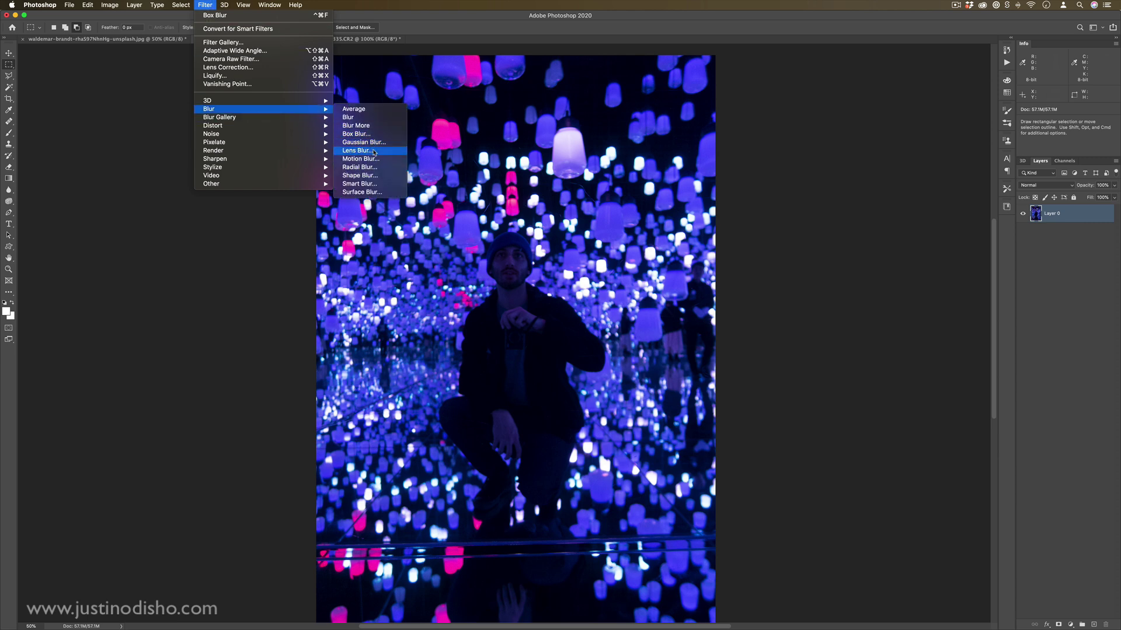
click(358, 151)
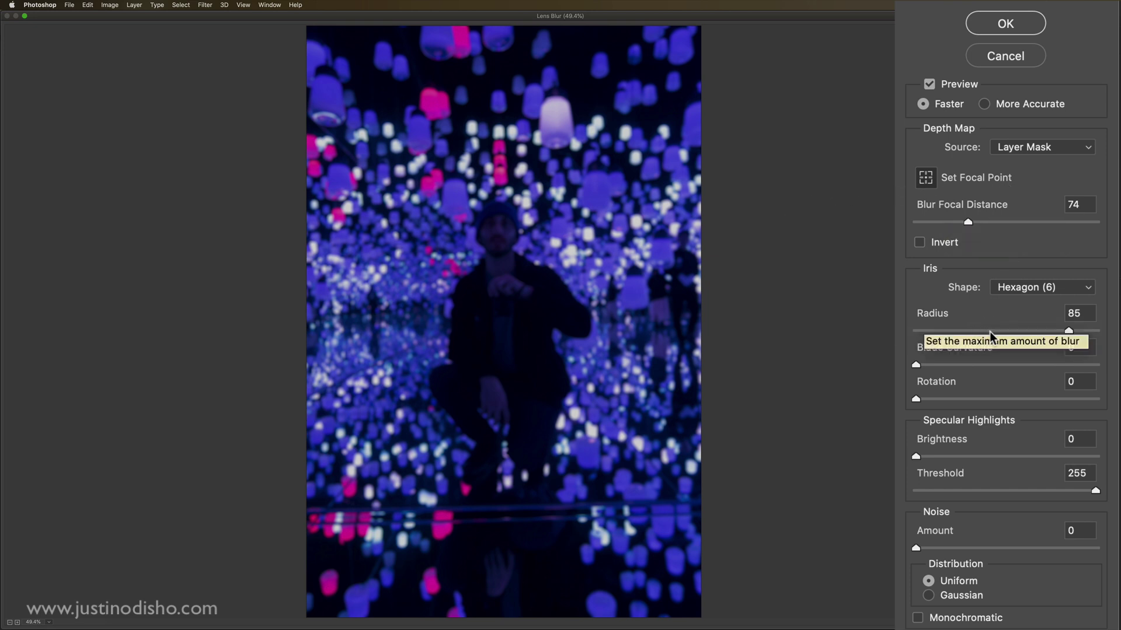
drag(1045, 331, 1082, 334)
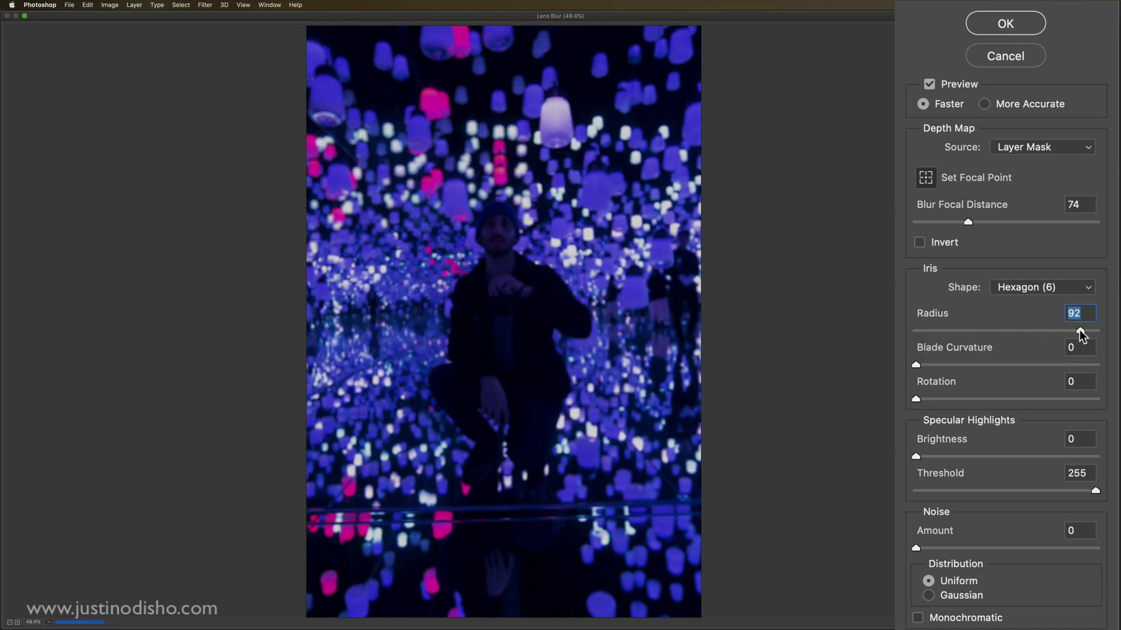
click(1042, 288)
click(1026, 242)
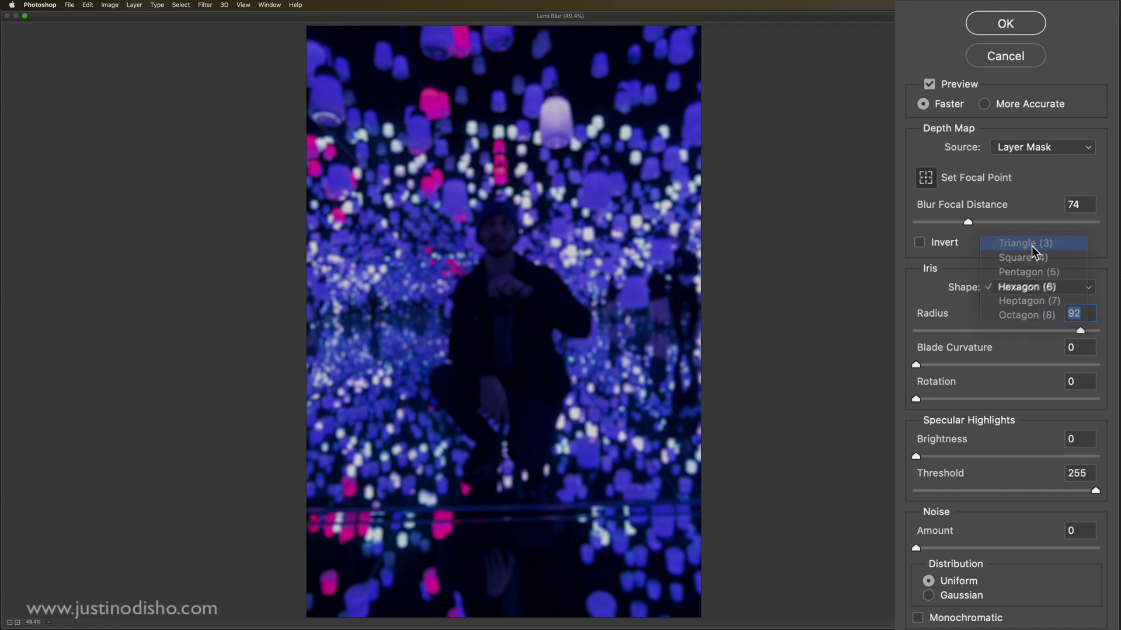
click(1013, 222)
drag(1015, 218, 1052, 218)
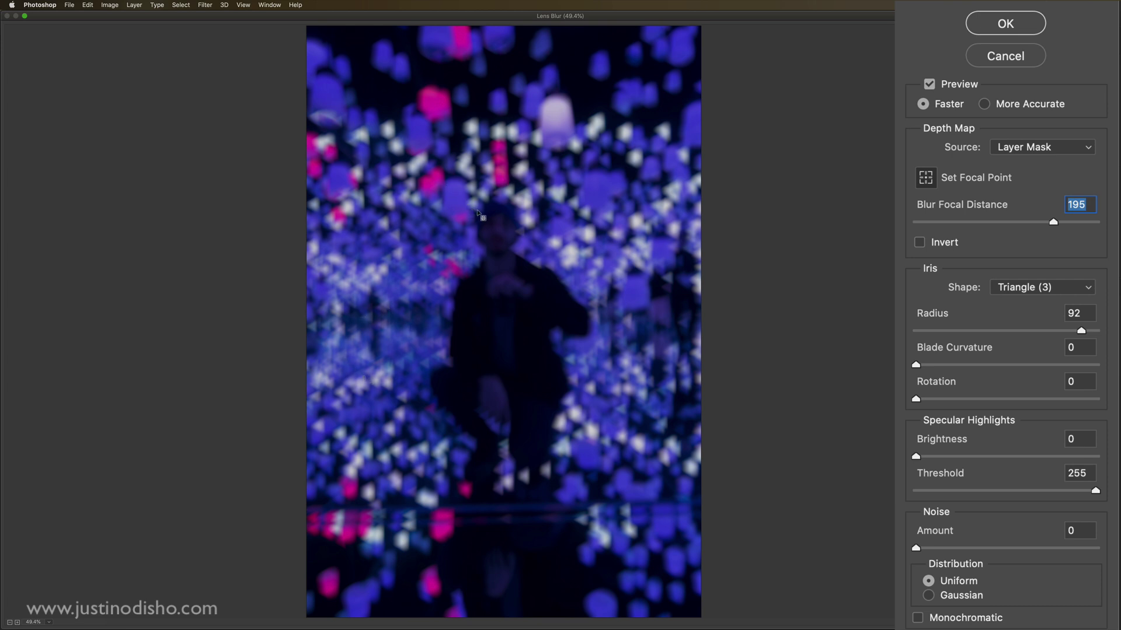
Step: Set Specular Highlights Brightness to 62 and Threshold to 9
drag(915, 456, 973, 456)
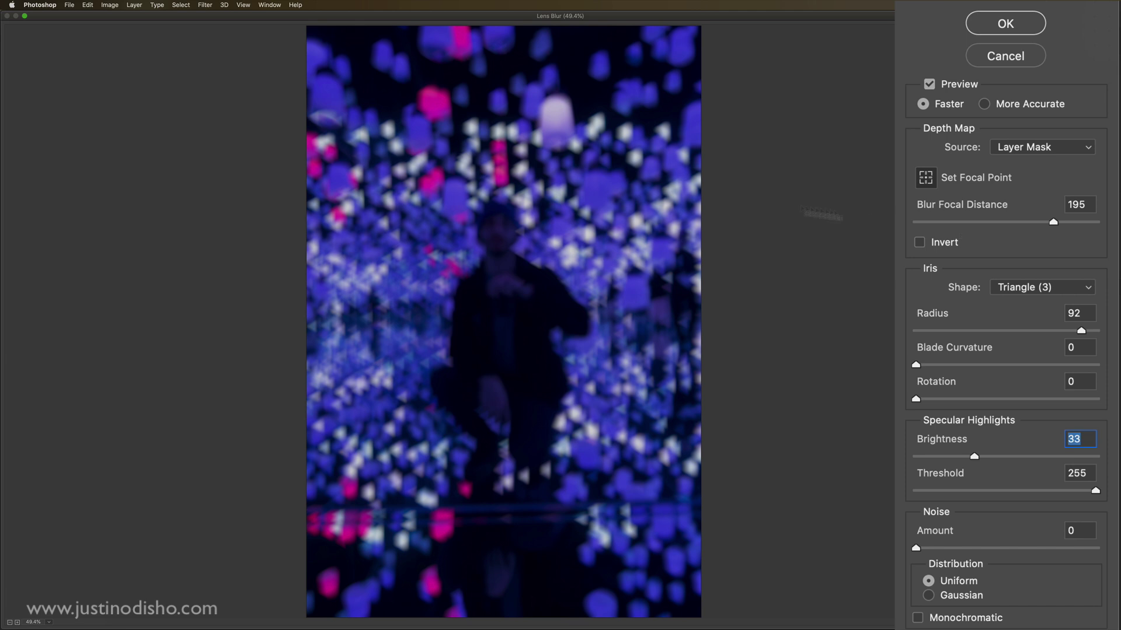
click(961, 490)
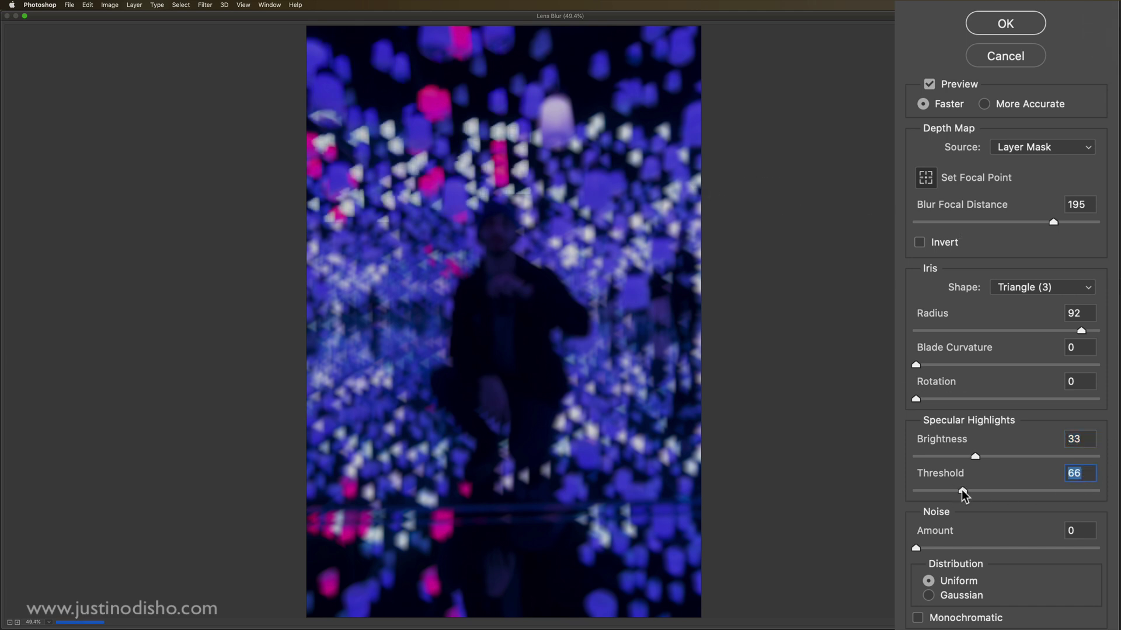
click(949, 491)
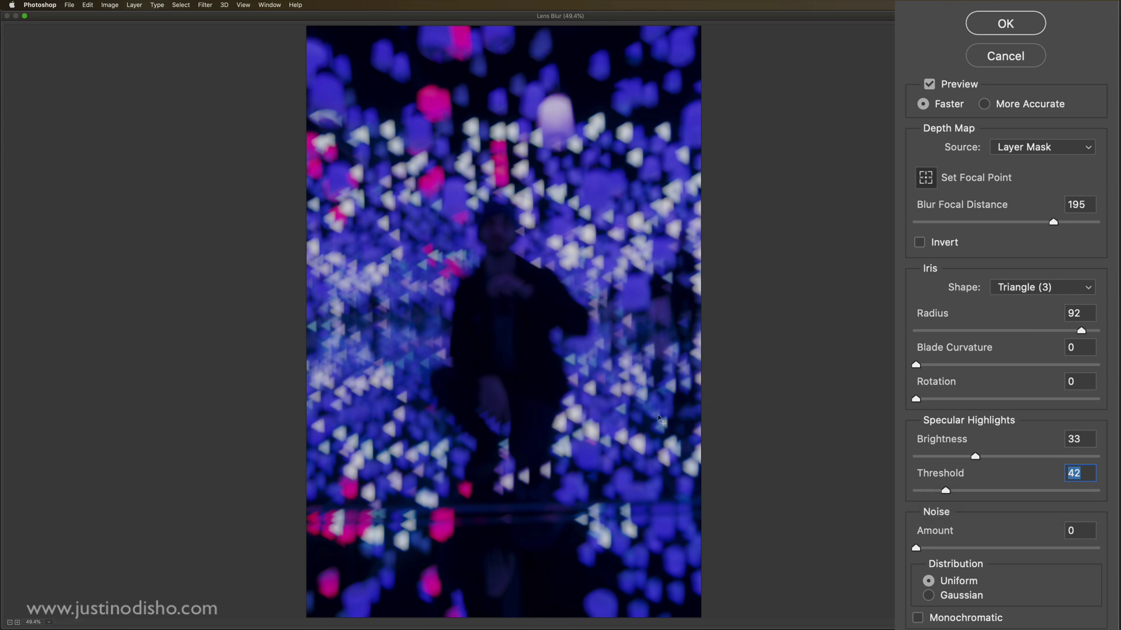
click(1027, 457)
drag(946, 491, 922, 490)
Step: Change the Lens Blur iris shape to Hexagon
click(1025, 288)
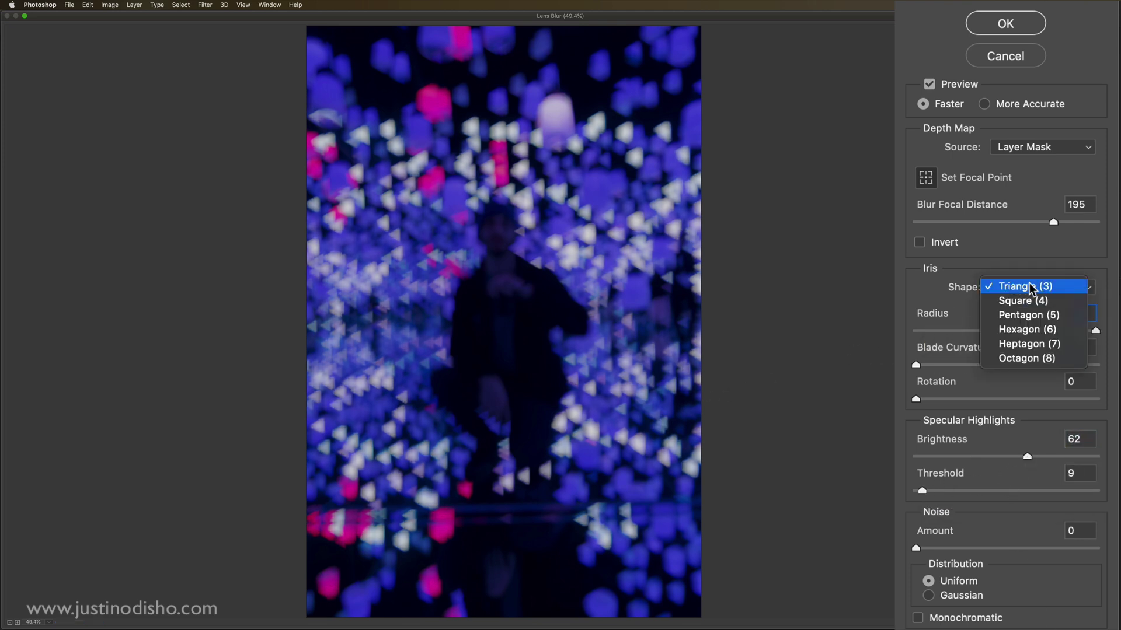
click(1032, 300)
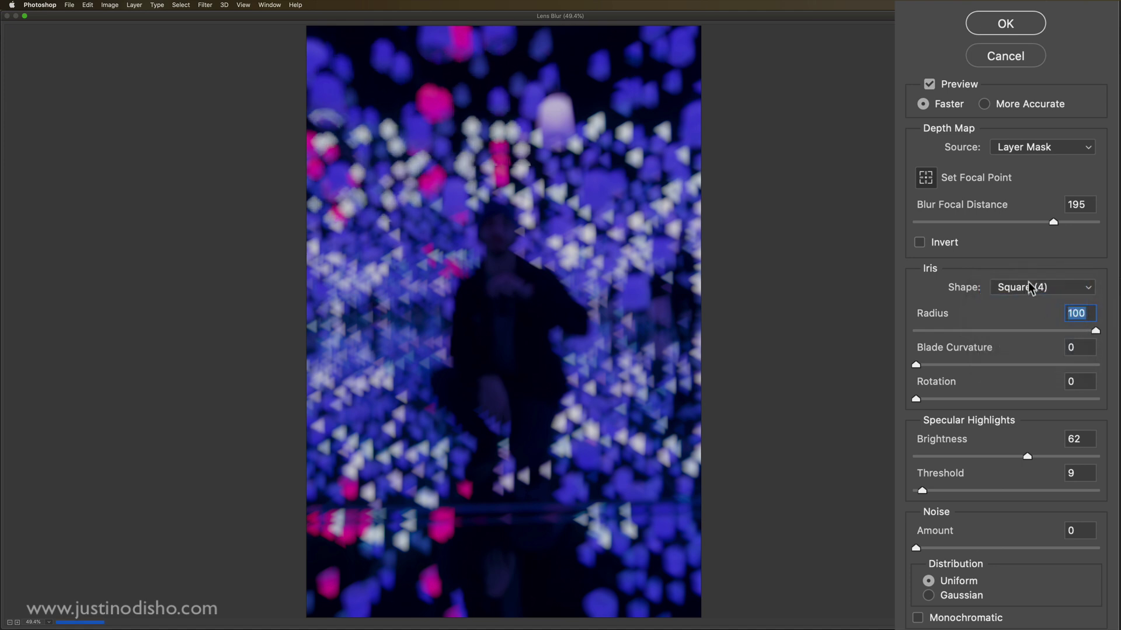
click(1026, 287)
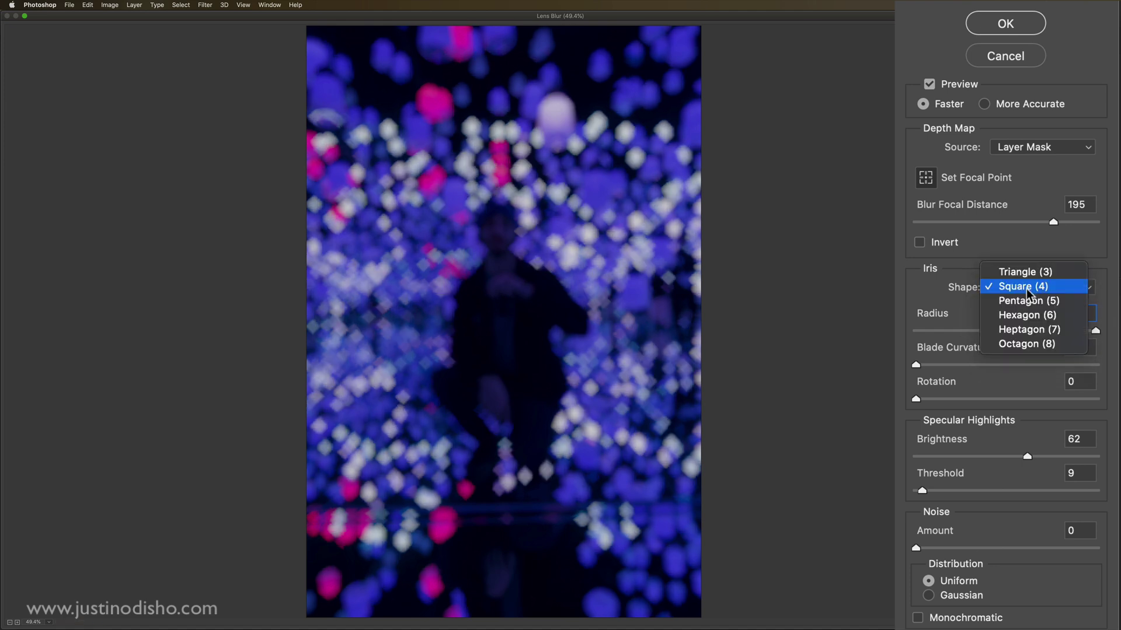
click(1039, 314)
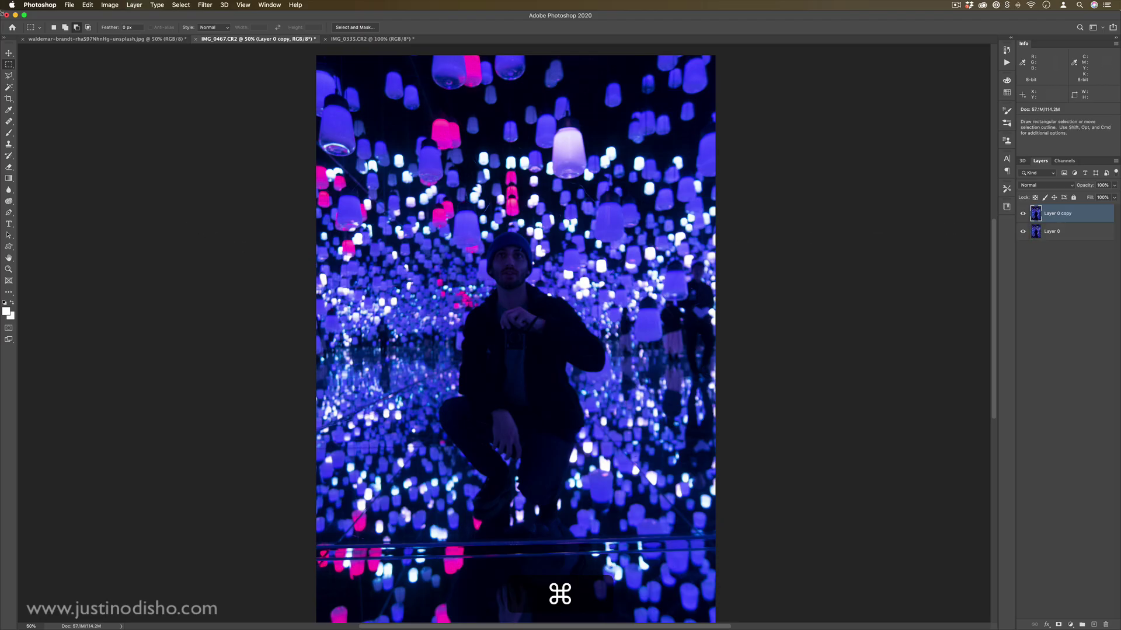
Step: Reapply Lens Blur to the Layer 0 copy, add a Reveal All mask, and mask out the lower lights
click(204, 5)
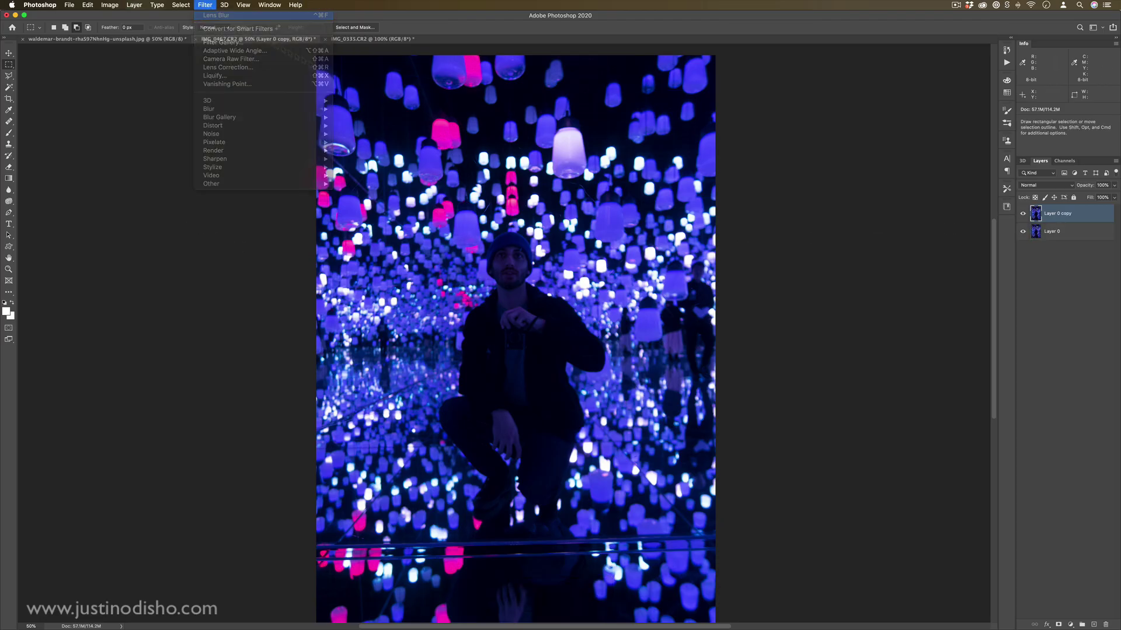
click(239, 28)
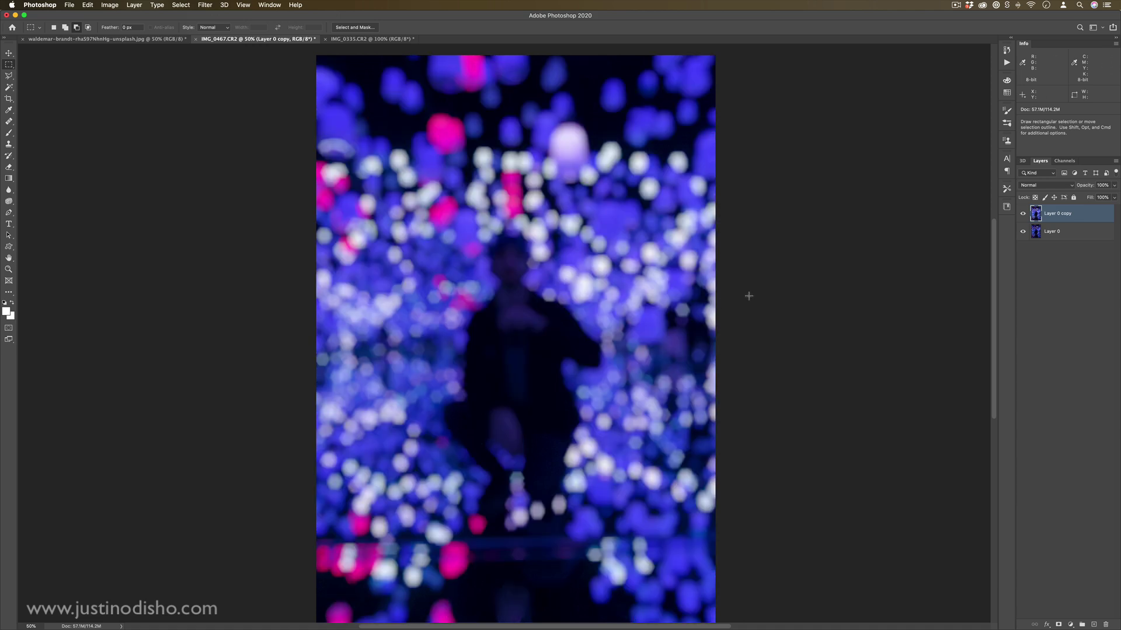
click(145, 5)
click(280, 142)
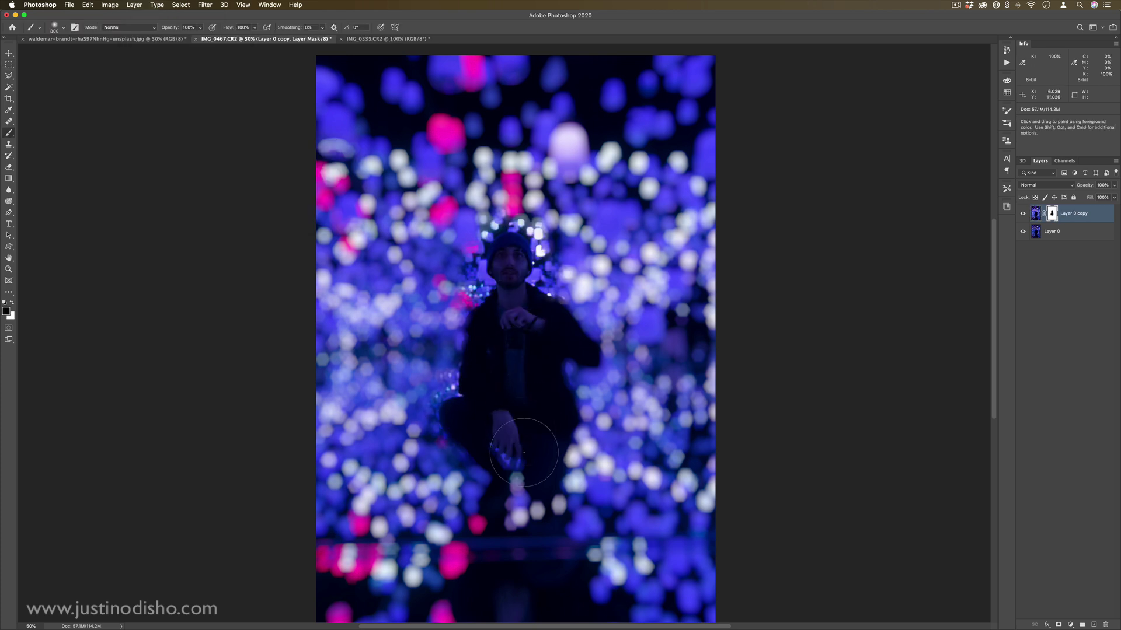
mouse_move(523, 452)
mouse_down()
mouse_move(220, 562)
mouse_move(220, 606)
mouse_move(268, 513)
mouse_move(402, 418)
mouse_move(262, 395)
mouse_move(905, 395)
mouse_move(652, 363)
mouse_up()
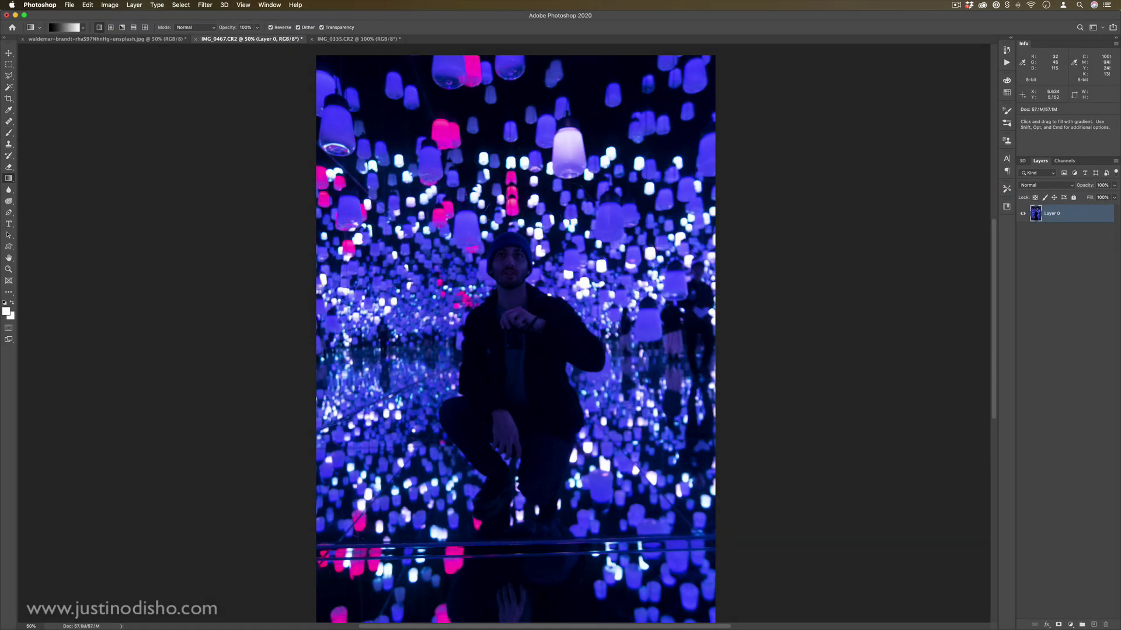
Step: Try Motion Blur with a diagonal -60° angle and 938-pixel distance
click(206, 5)
mouse_move(233, 109)
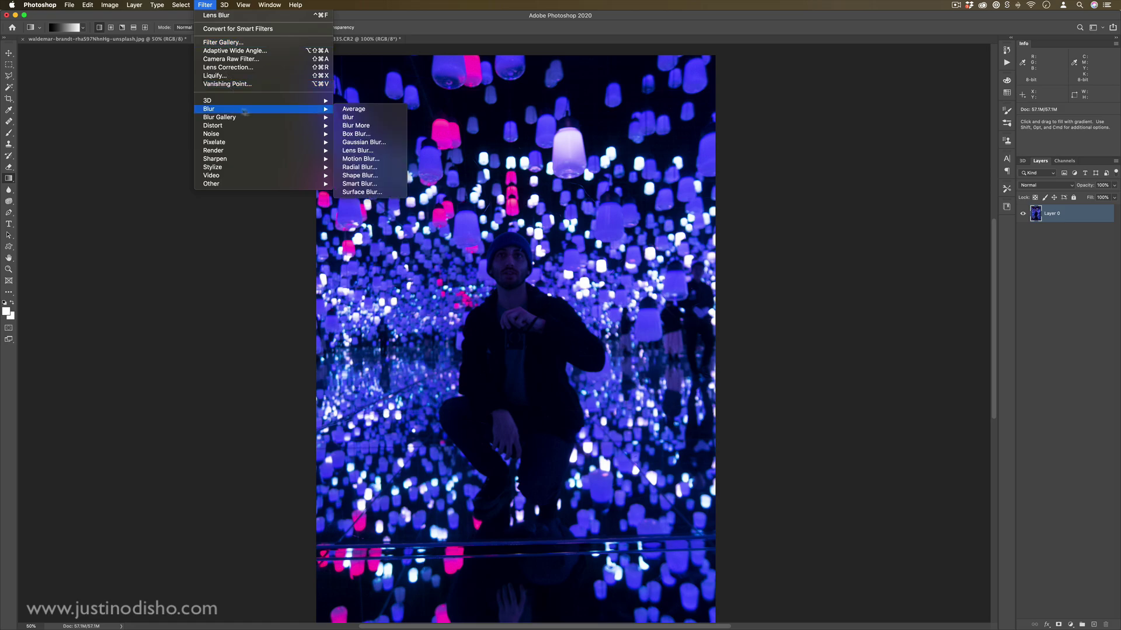
click(380, 168)
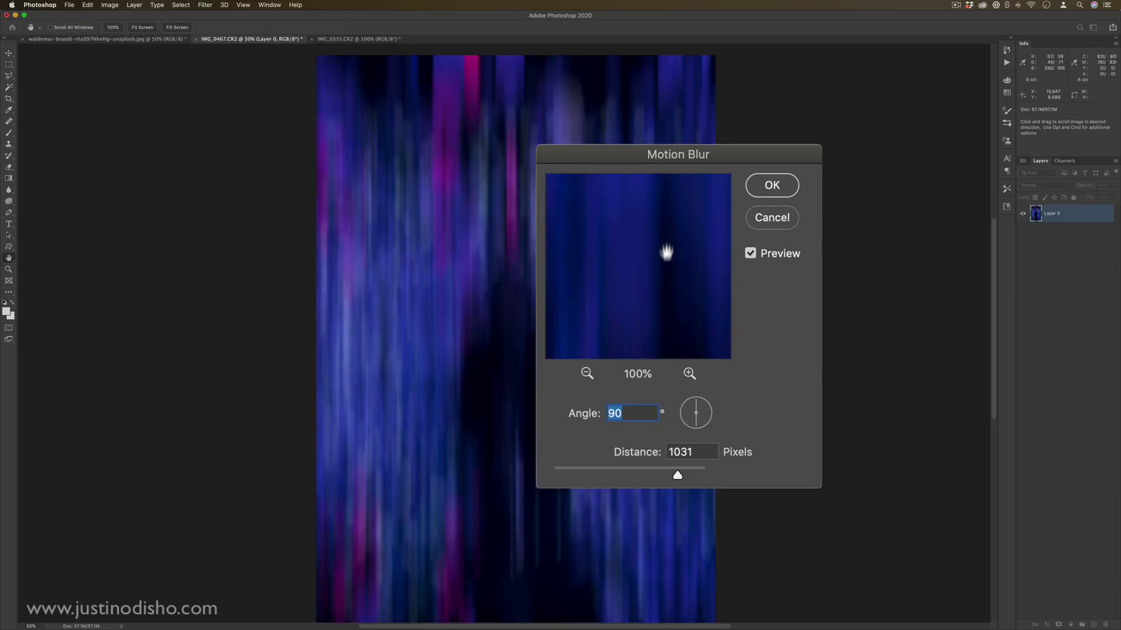
drag(613, 471, 722, 470)
click(674, 468)
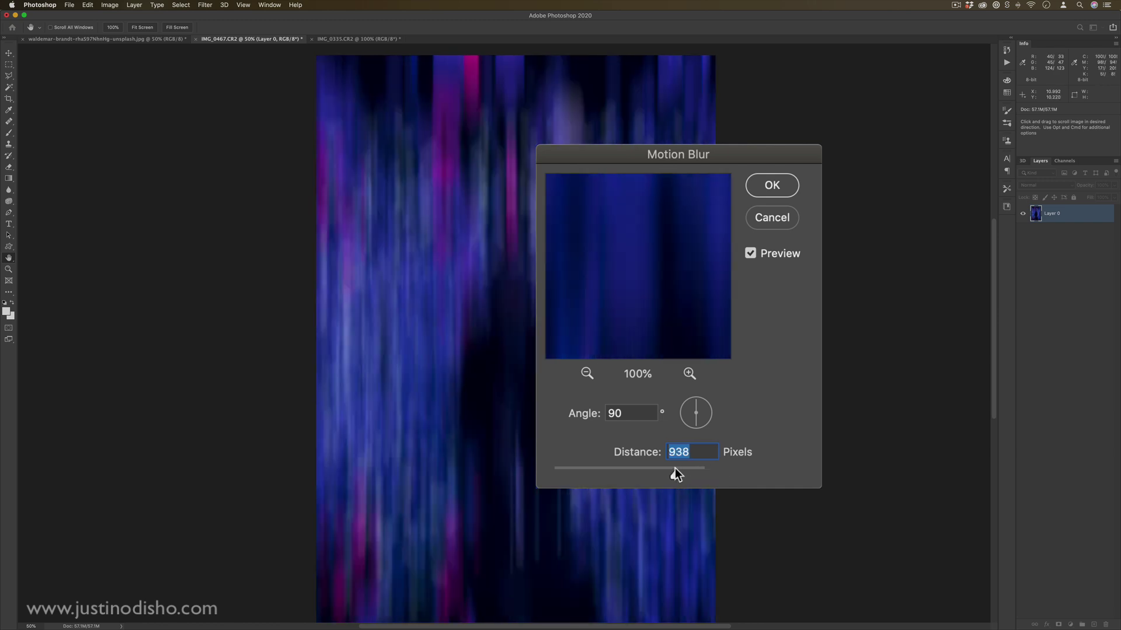
mouse_move(700, 402)
mouse_down()
mouse_move(712, 408)
mouse_move(703, 424)
mouse_up()
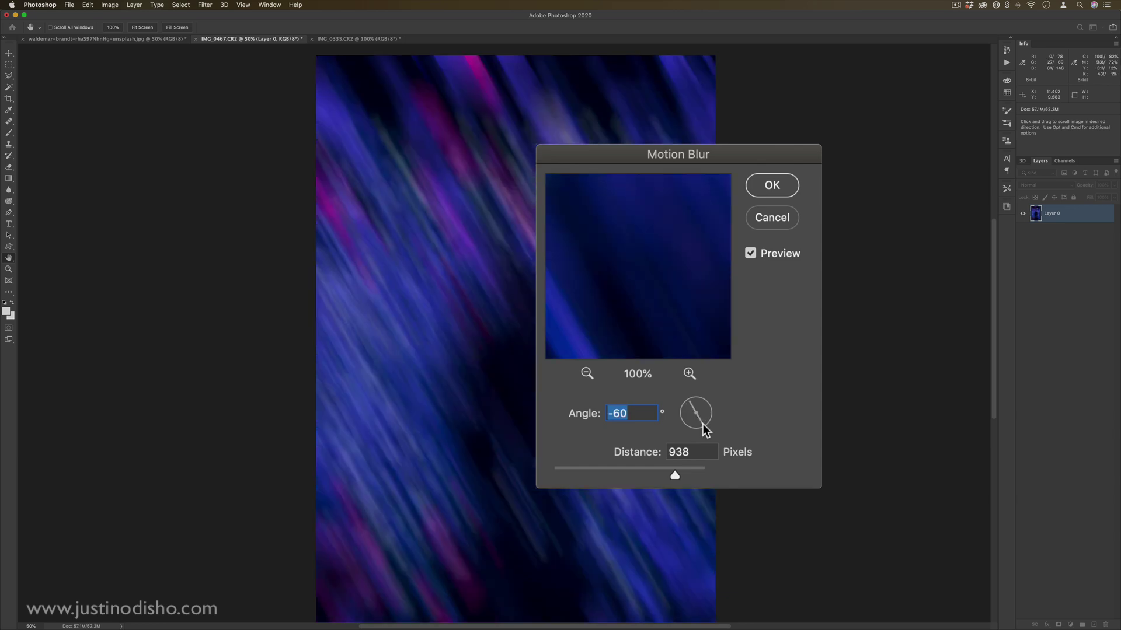
drag(692, 475, 695, 473)
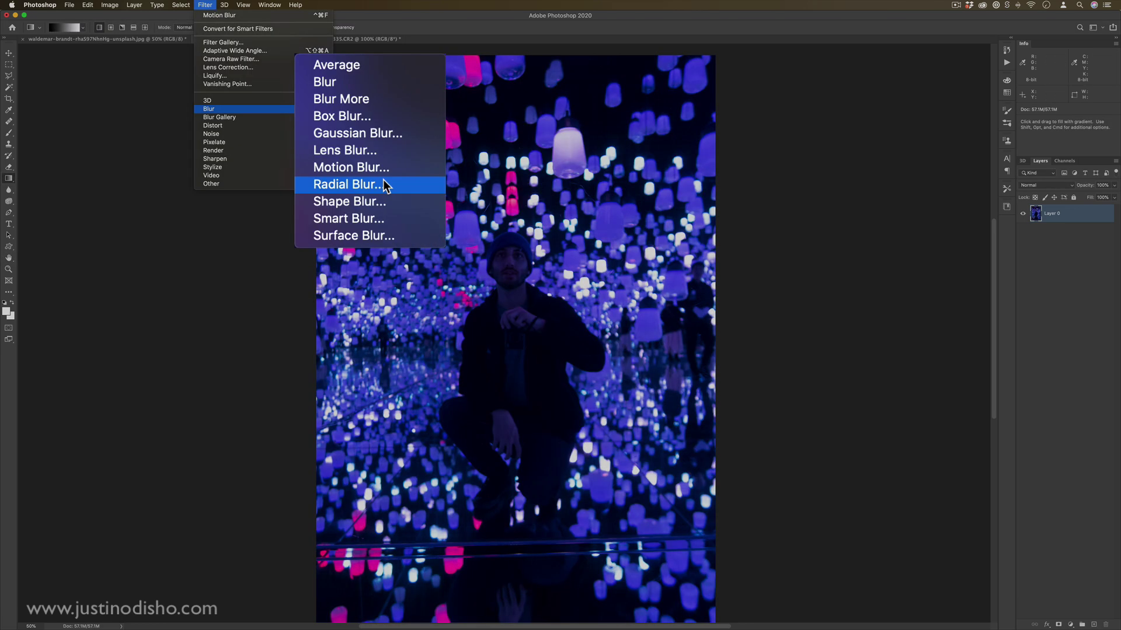
Step: Try a Zoom radial blur at amount 47 with Best quality and a shifted blur centre
click(382, 185)
drag(461, 177, 495, 176)
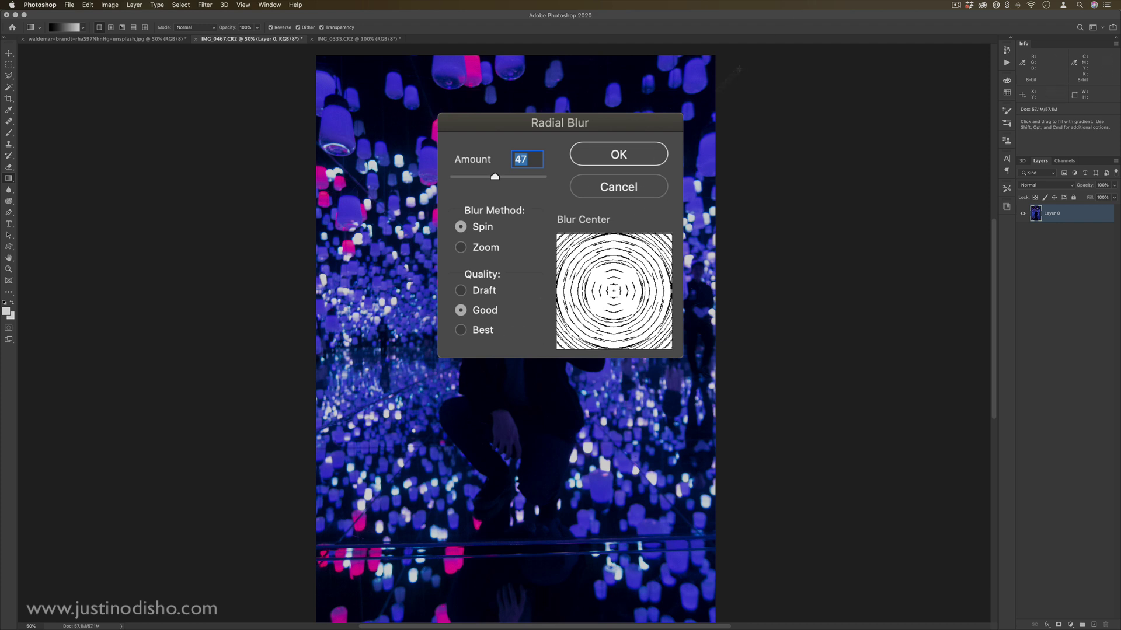
click(488, 248)
click(485, 331)
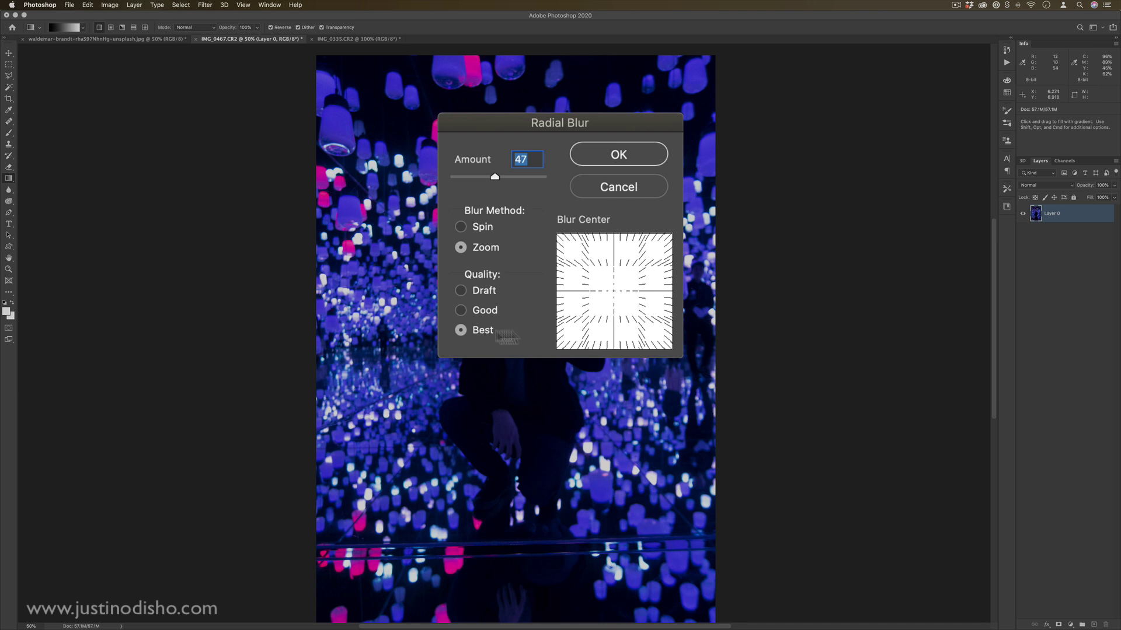
drag(643, 286, 613, 284)
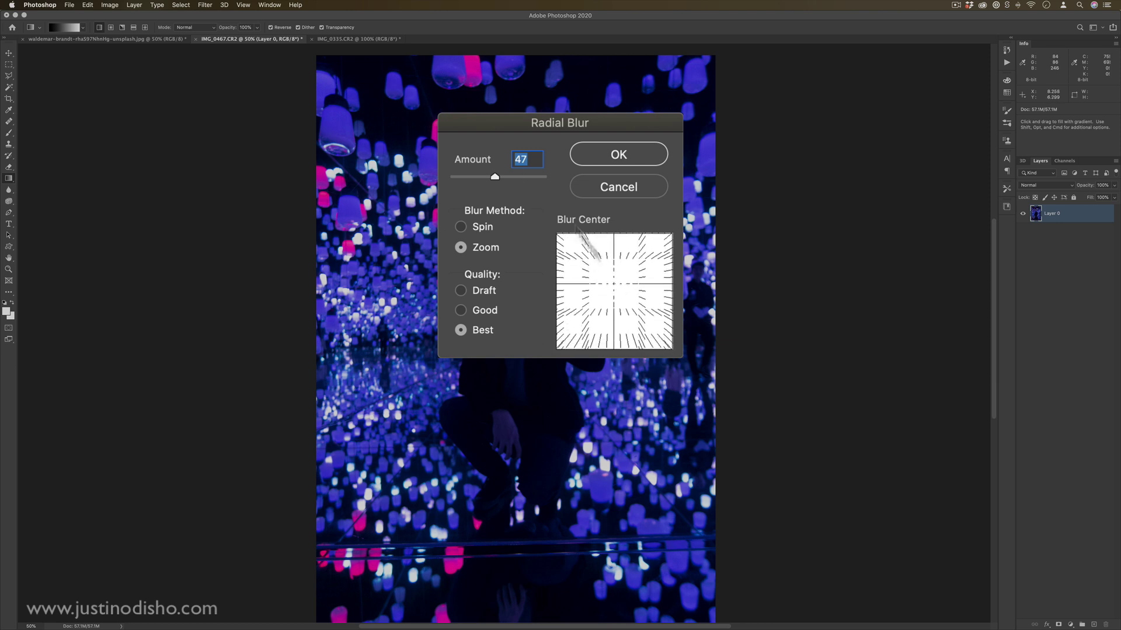
Step: Apply a Spin radial blur at amount 100 to the lanterns photo, then undo it
drag(501, 180, 583, 182)
click(612, 289)
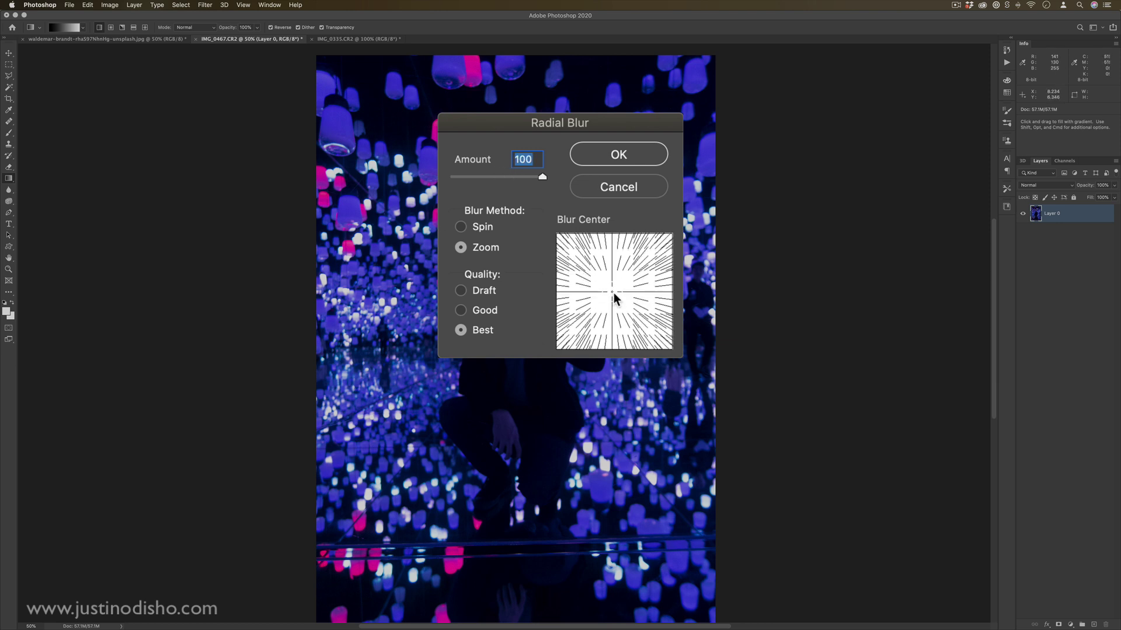
click(477, 227)
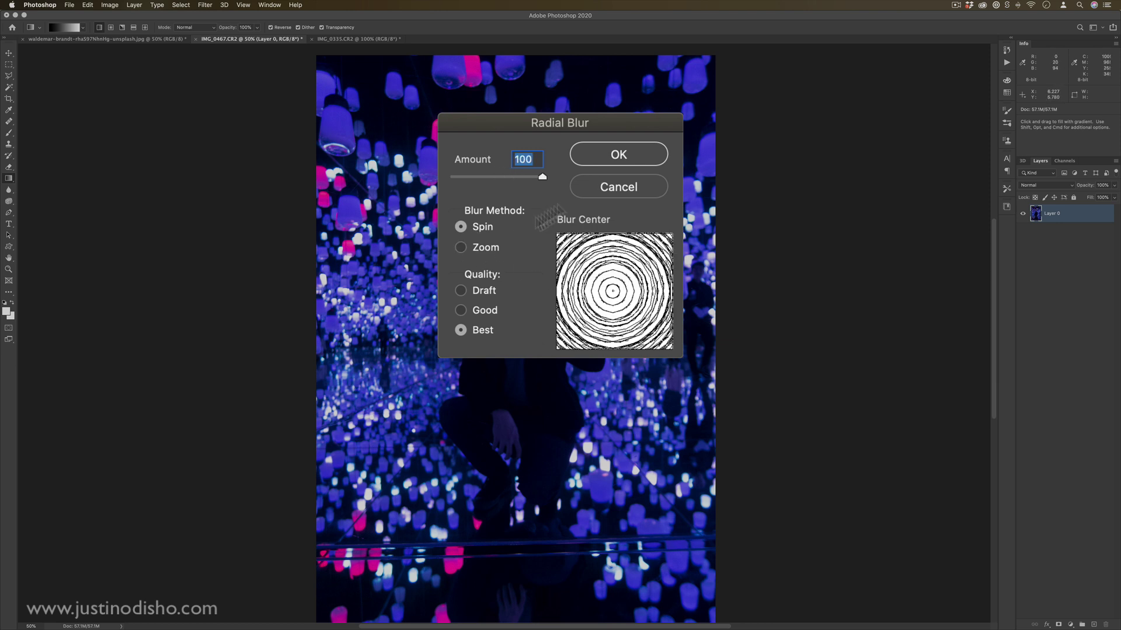
click(622, 154)
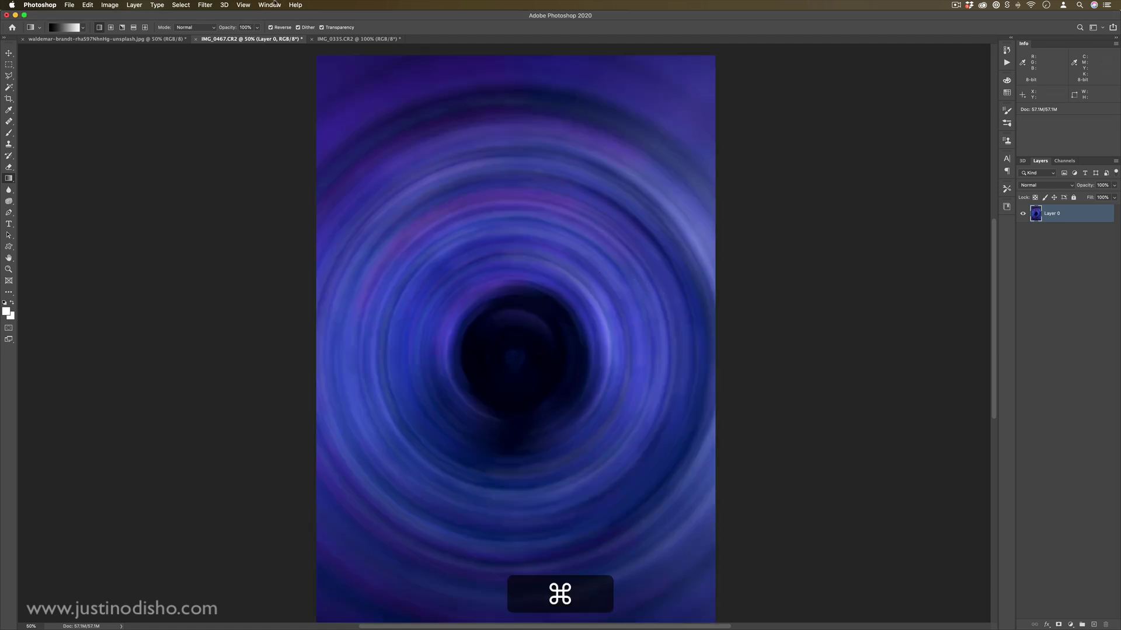
key(super+z)
click(204, 5)
Step: Apply a Zoom-method radial blur at amount 62 to the lanterns photo, then undo it
mouse_move(240, 112)
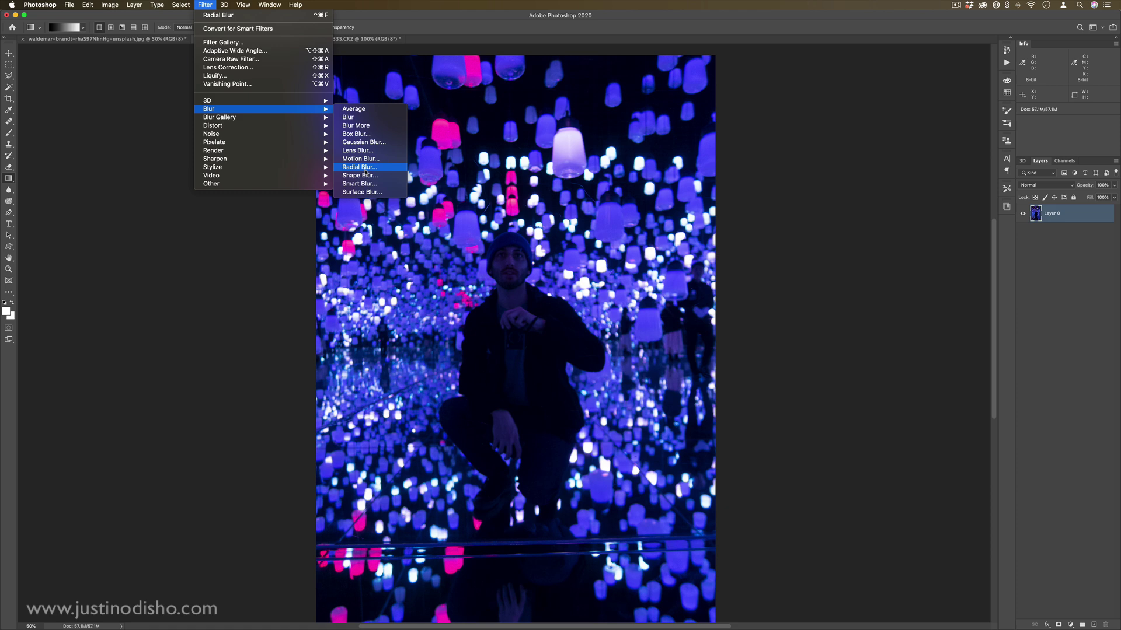
click(369, 170)
click(521, 242)
drag(551, 207, 530, 206)
click(586, 196)
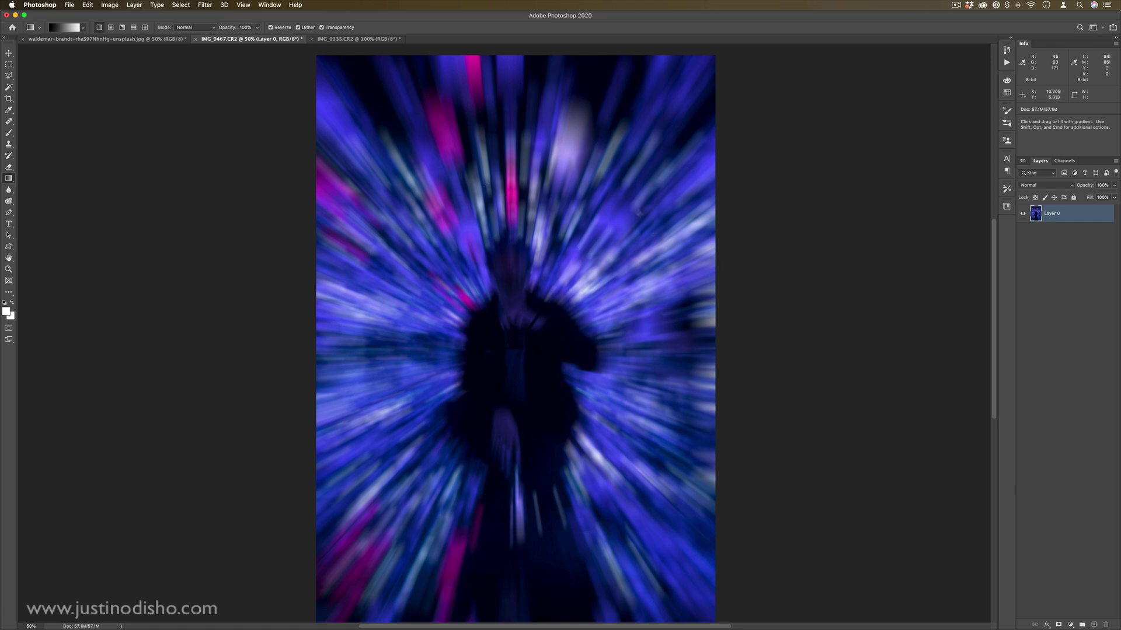
key(super+z)
click(205, 5)
mouse_move(291, 108)
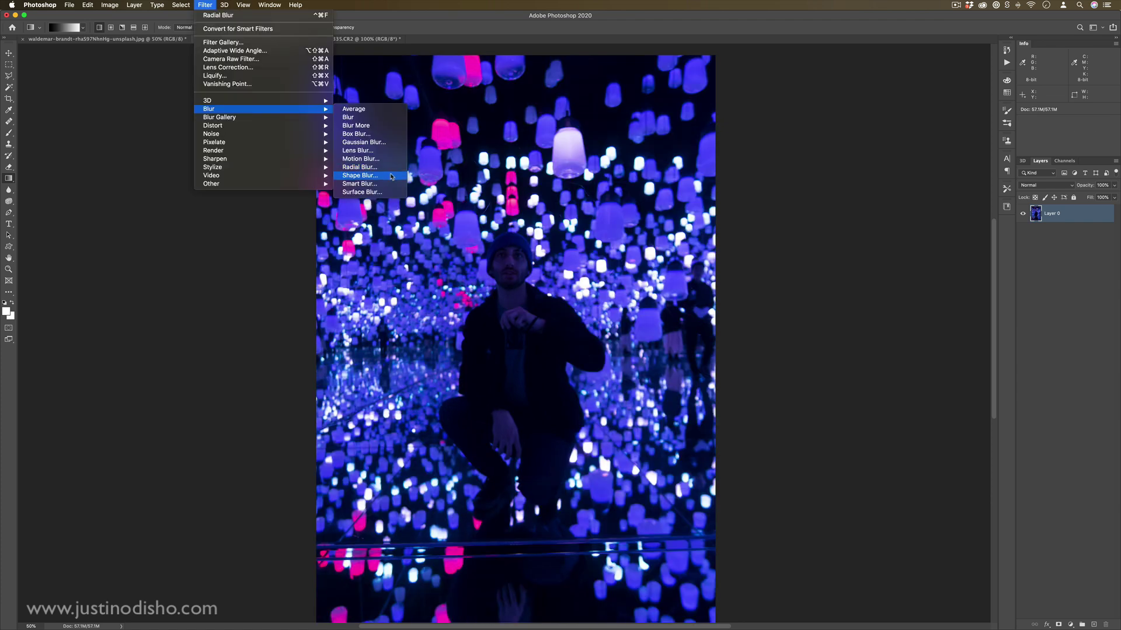
Step: Preview Shape Blur with the right-arrow shape at radius 263 then 168, then the fish shape
click(372, 189)
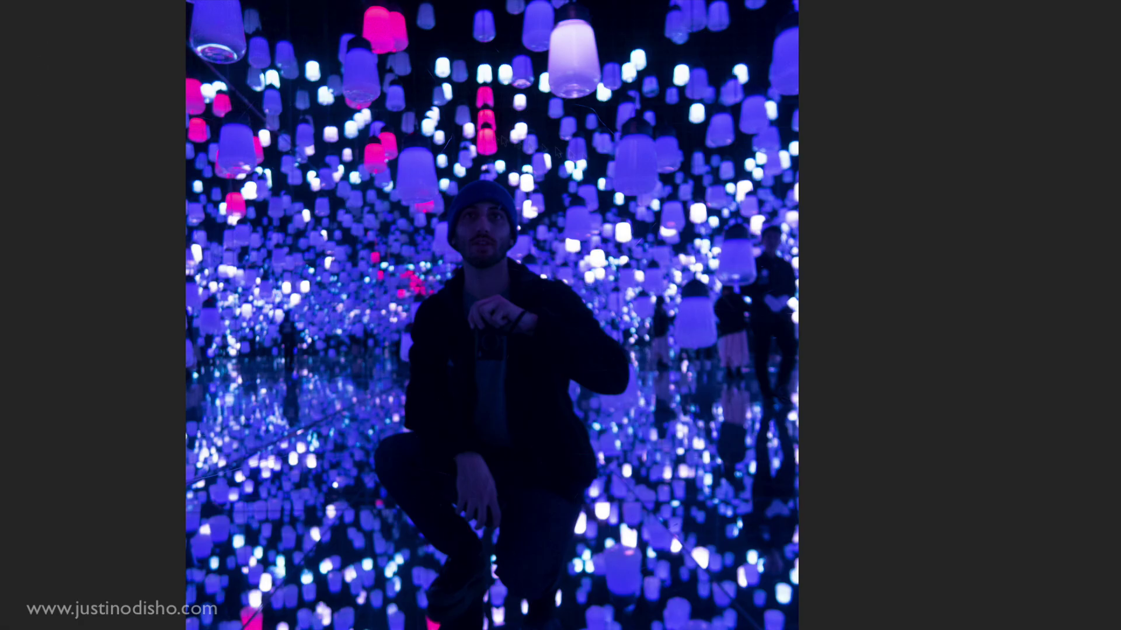
drag(419, 71, 691, 111)
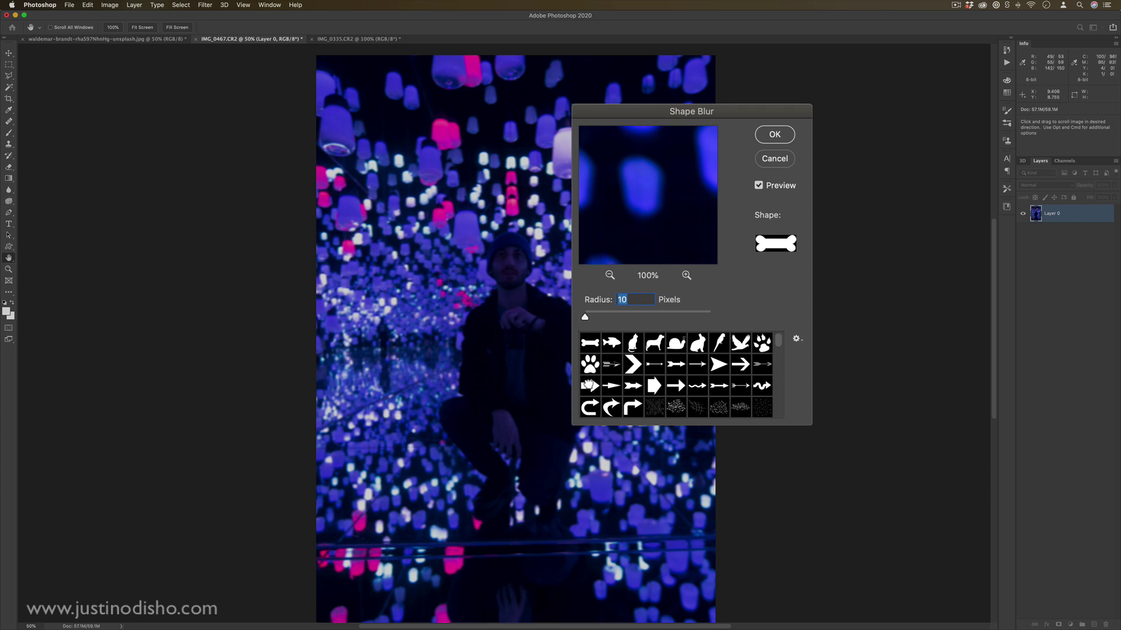
click(589, 385)
click(617, 317)
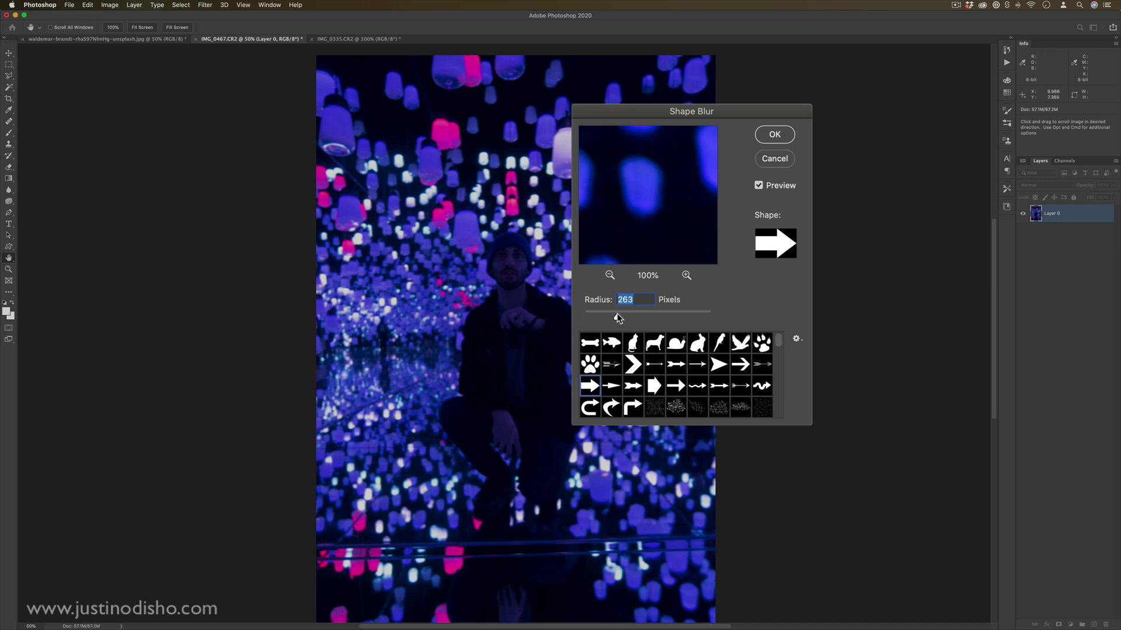
drag(623, 318, 606, 318)
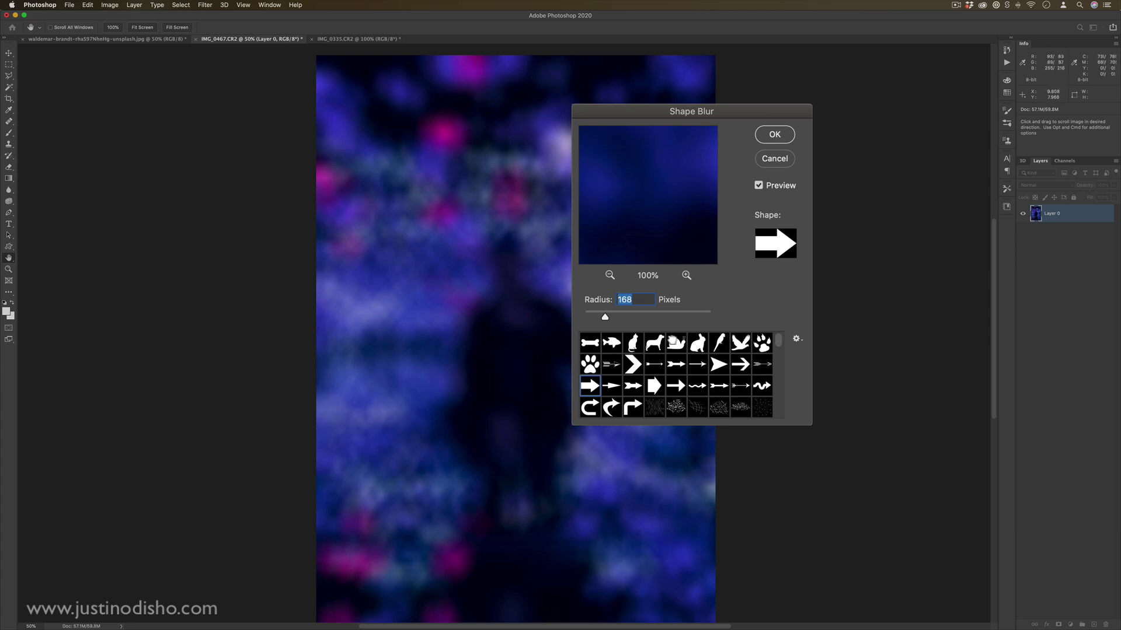
click(611, 342)
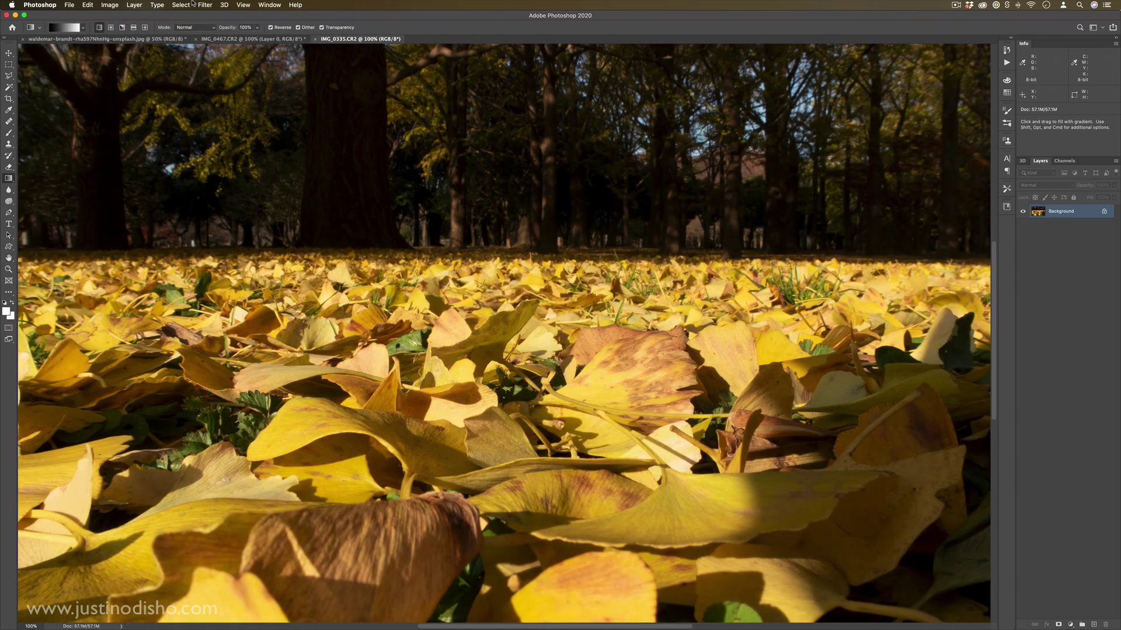
Step: Apply Smart Blur to the leaves photo with radius 51.1 and threshold 92.8
click(202, 4)
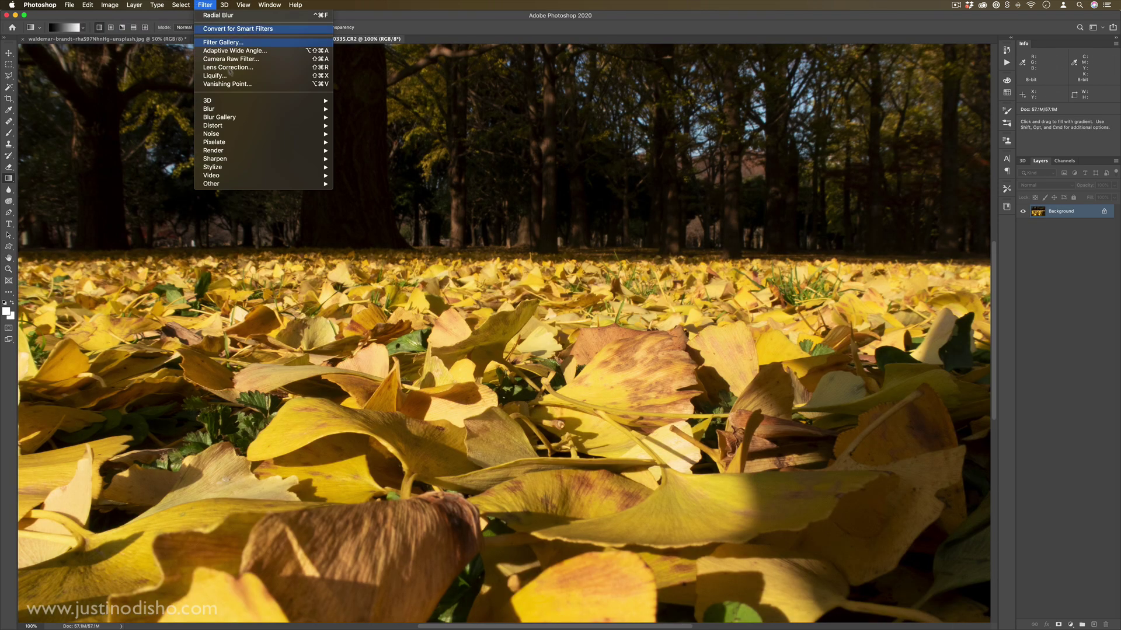
mouse_move(239, 108)
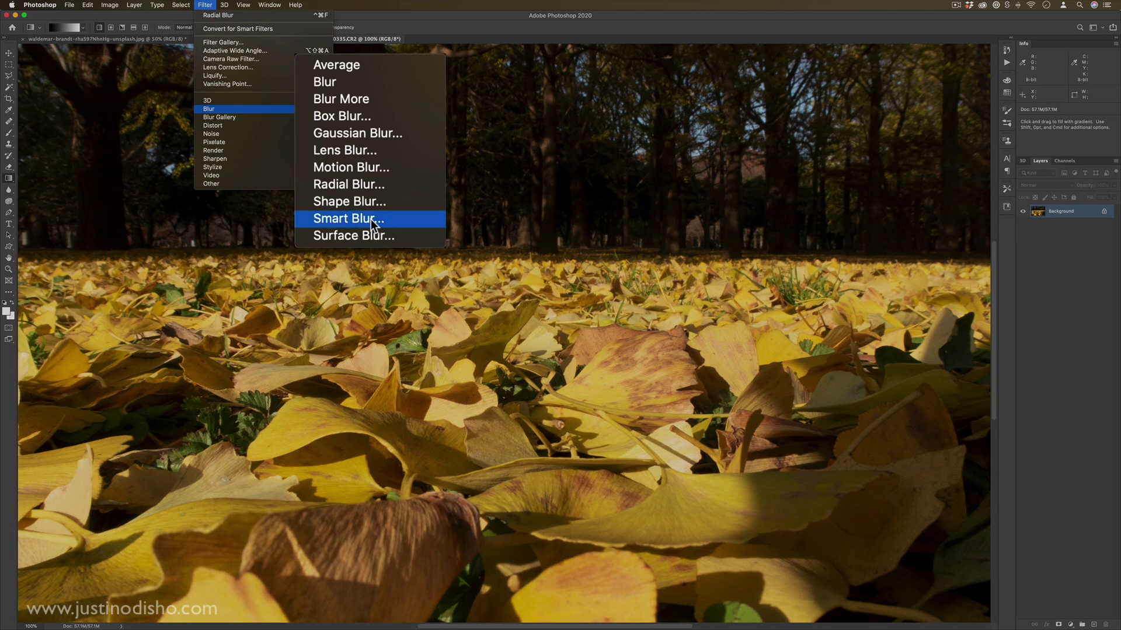
click(359, 183)
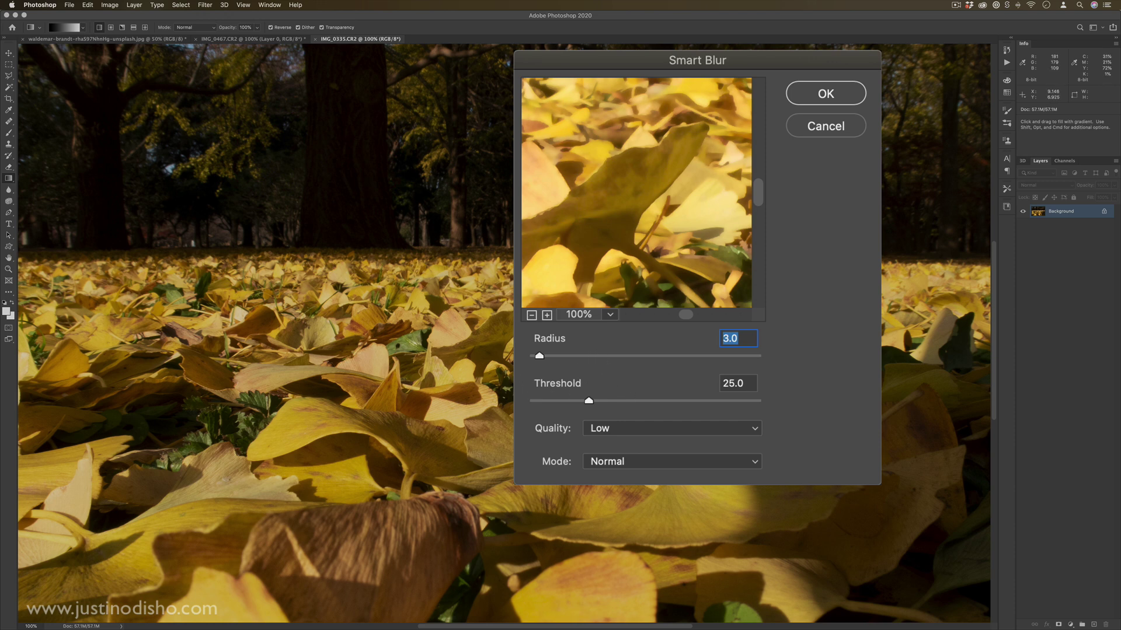
mouse_move(593, 352)
mouse_down()
mouse_move(665, 352)
mouse_move(612, 355)
mouse_up()
drag(612, 400, 726, 400)
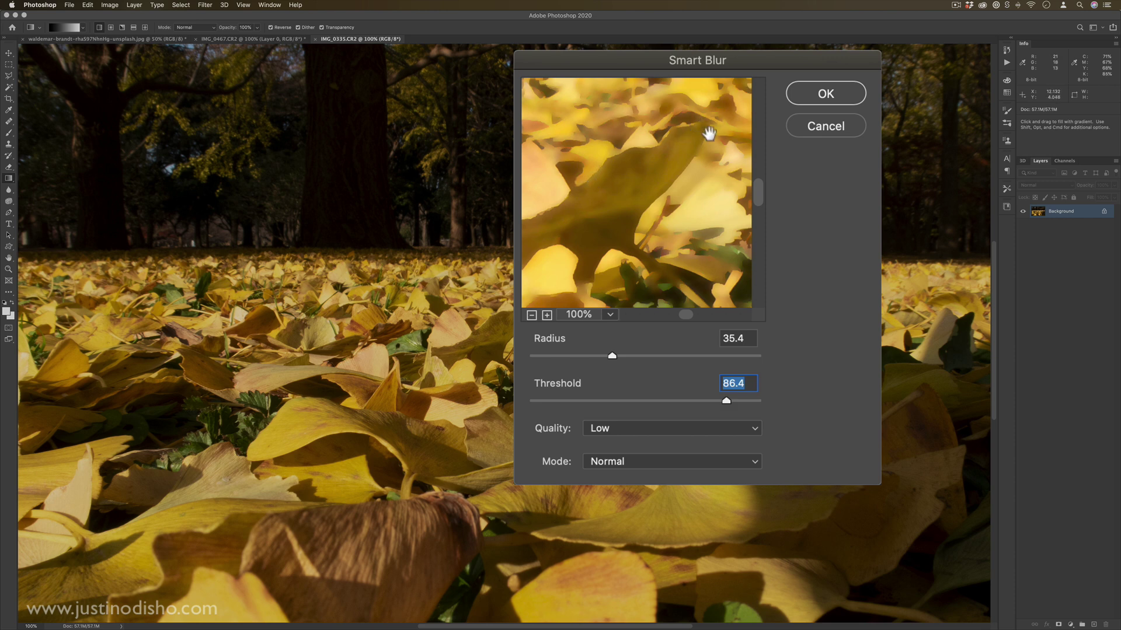
drag(588, 402, 534, 406)
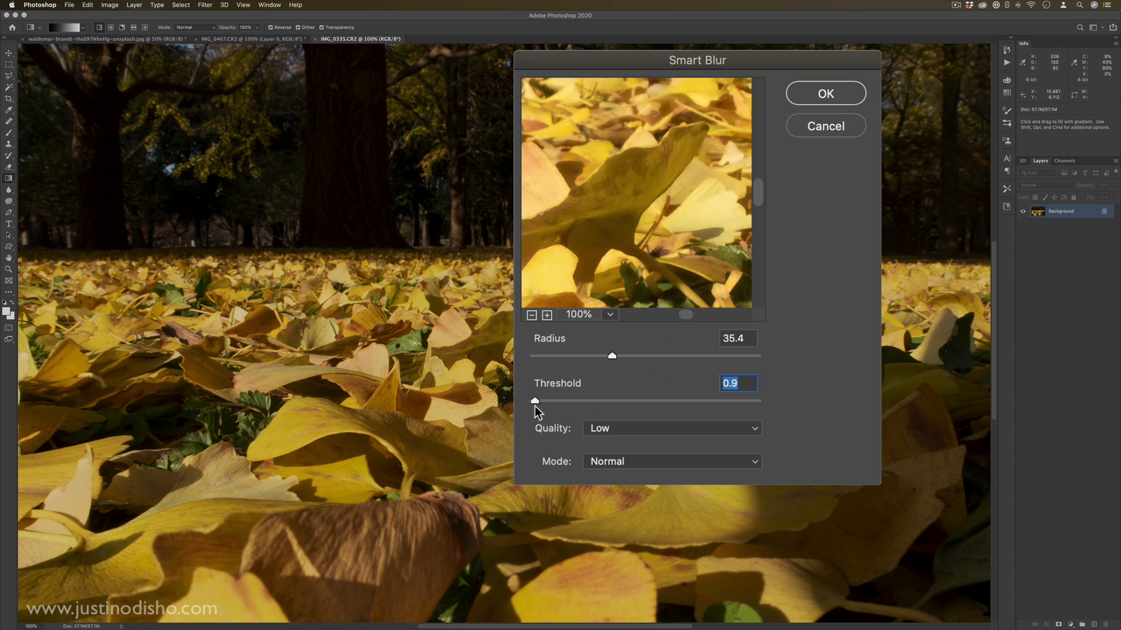
drag(700, 401, 741, 401)
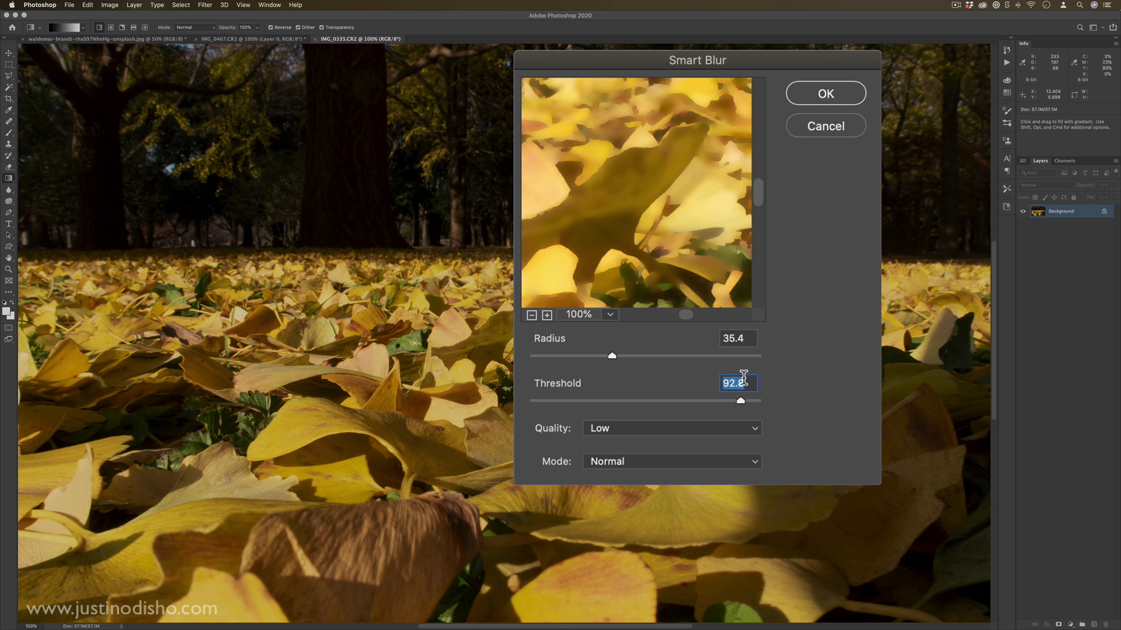
click(647, 355)
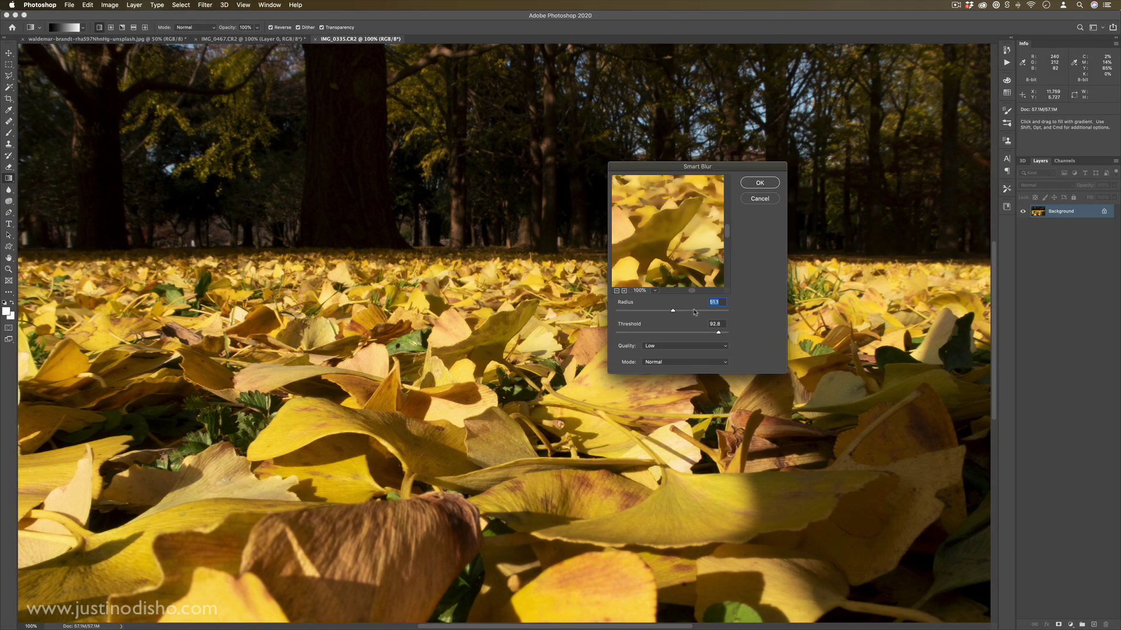
click(760, 182)
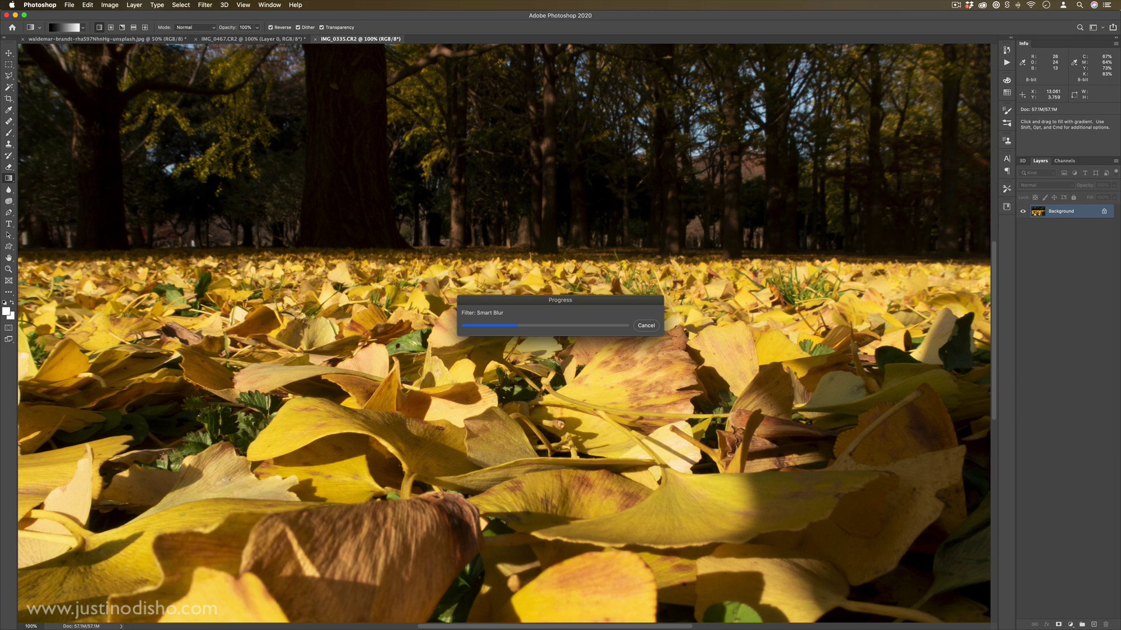
Step: Zoom in and back out to inspect the smart-blurred leaves
key(super+equal)
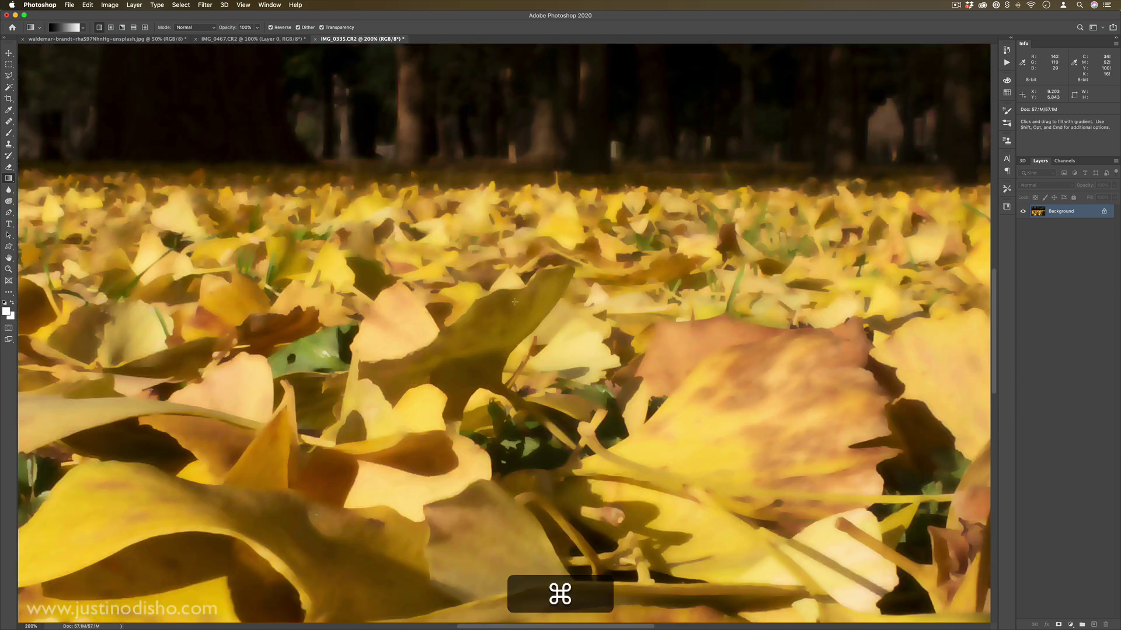
key(super+minus)
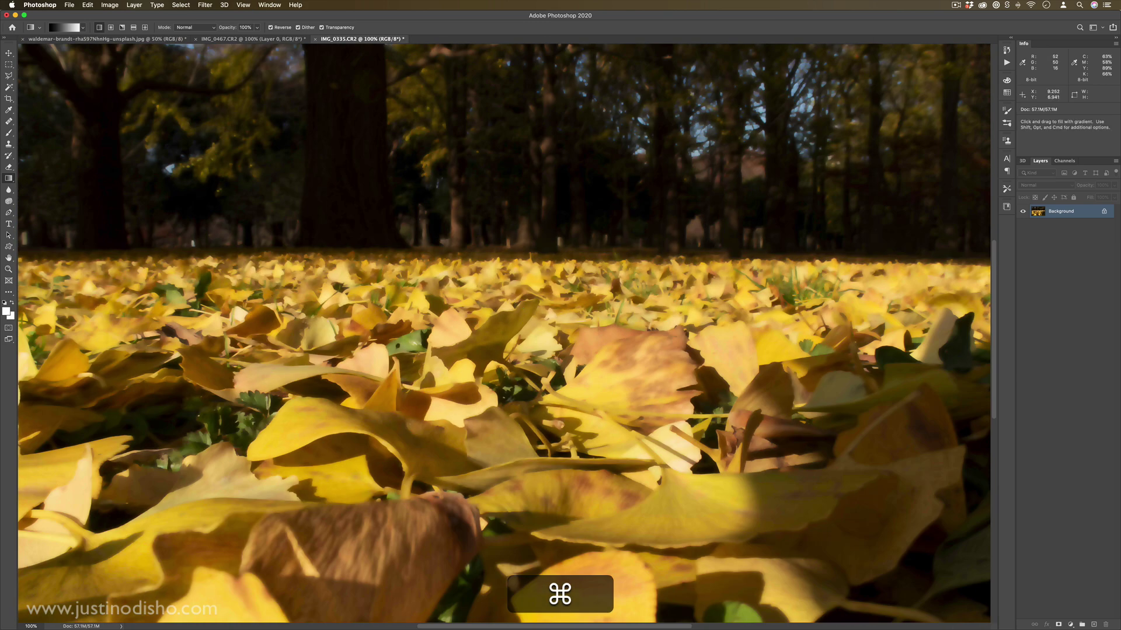
key(super+minus)
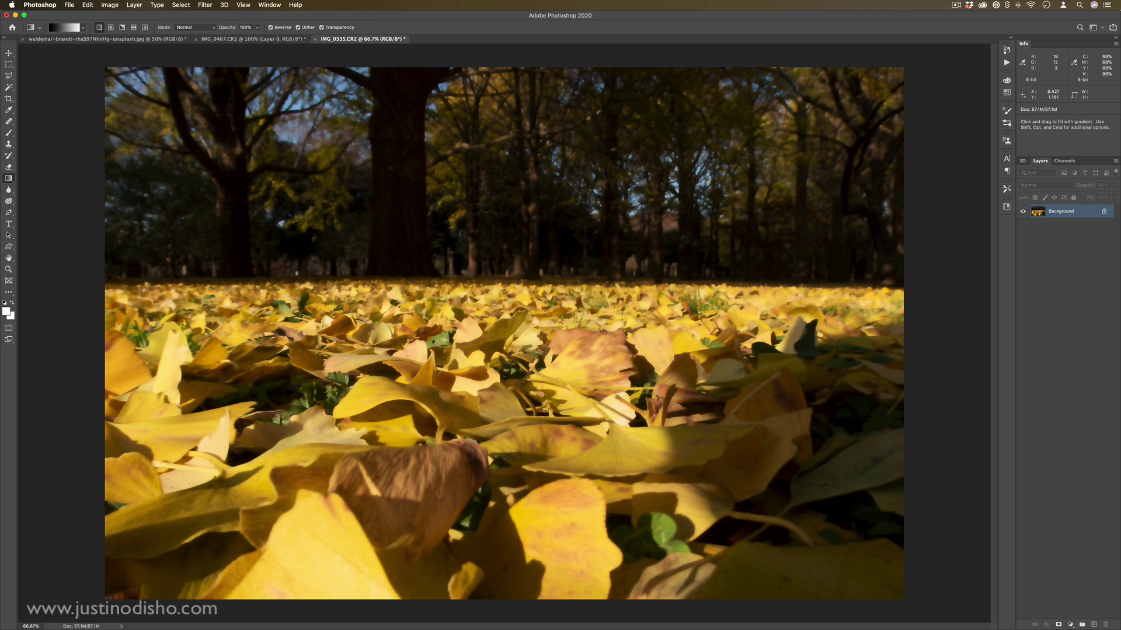
Step: Undo the Smart Blur and bring up Surface Blur with the photo's right side visible
key(super+z)
click(205, 5)
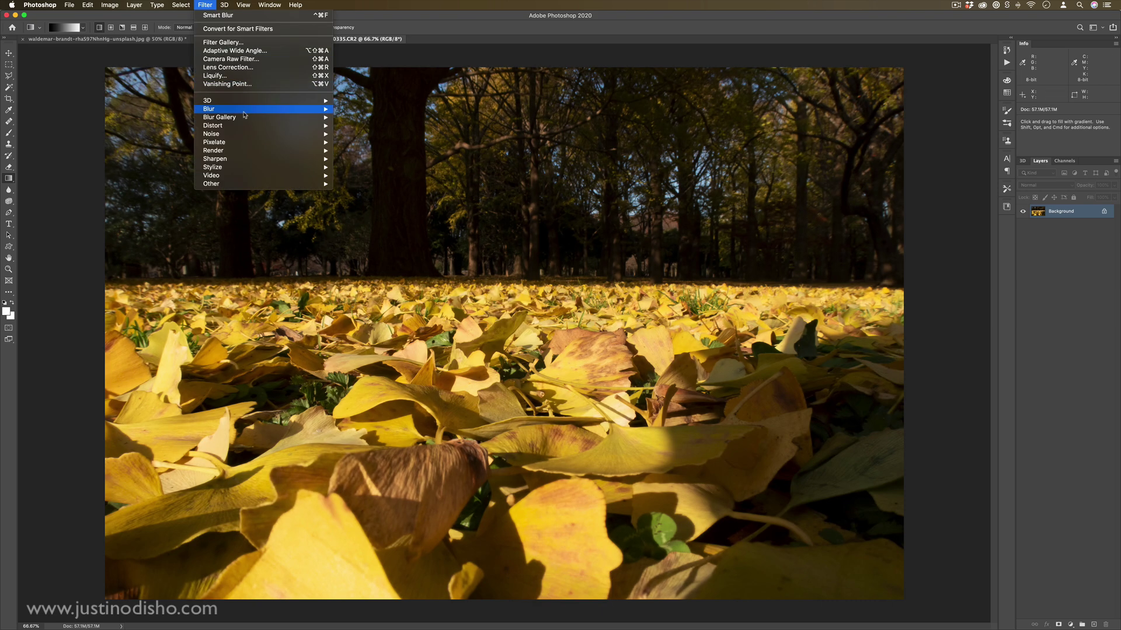
mouse_move(219, 108)
click(373, 235)
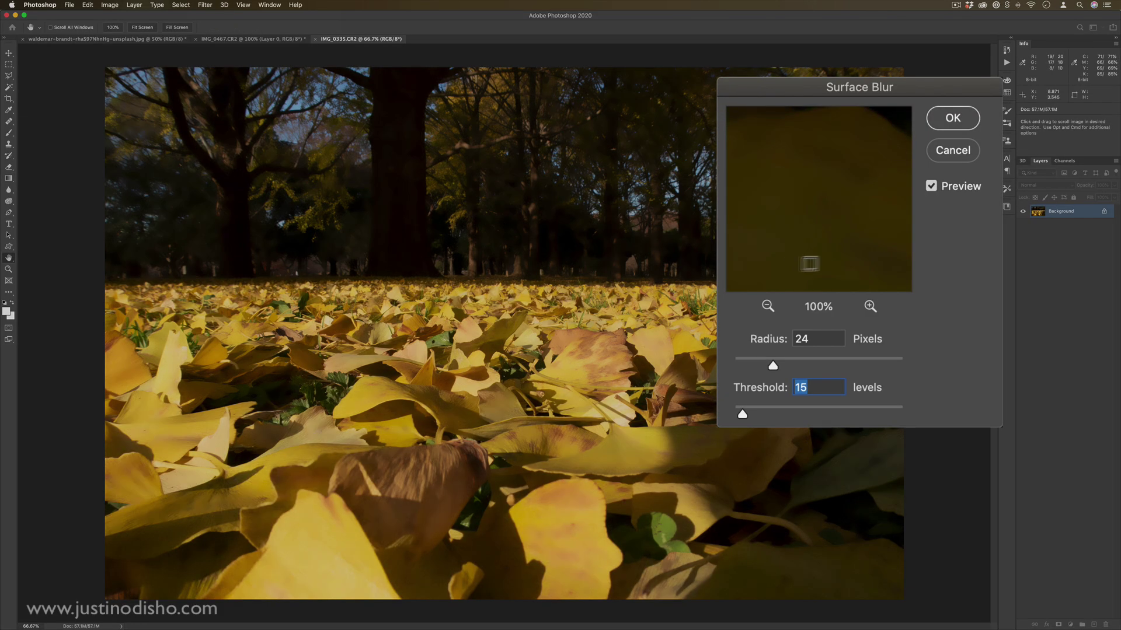
drag(788, 97, 584, 196)
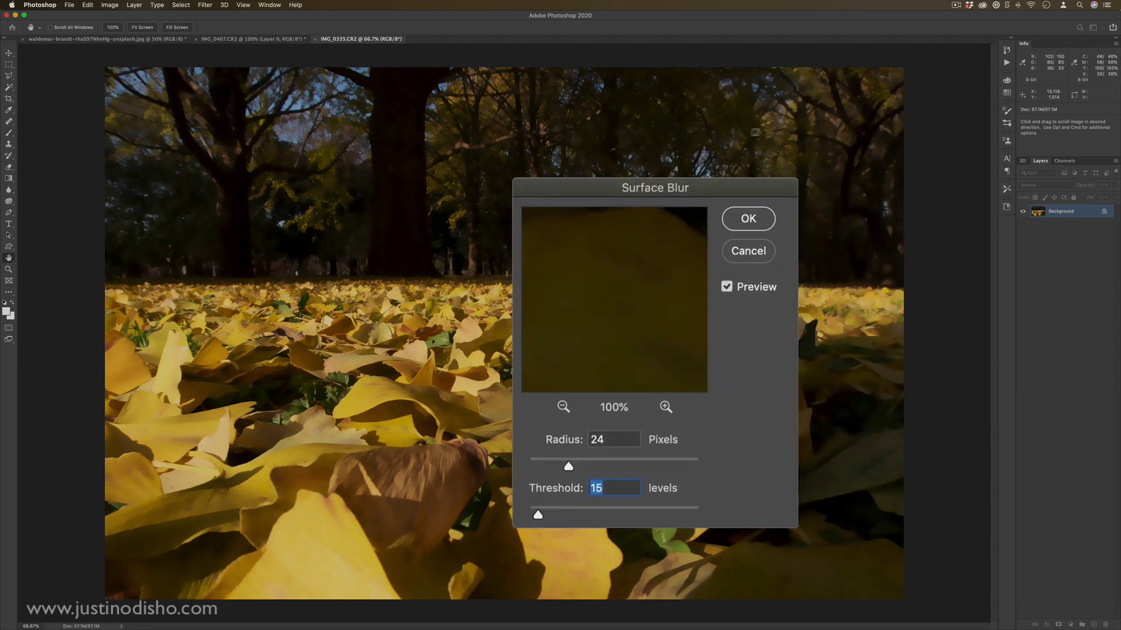
Step: Apply Surface Blur at radius 46 pixels and threshold 31 levels after comparing higher thresholds
click(605, 460)
drag(543, 516, 547, 514)
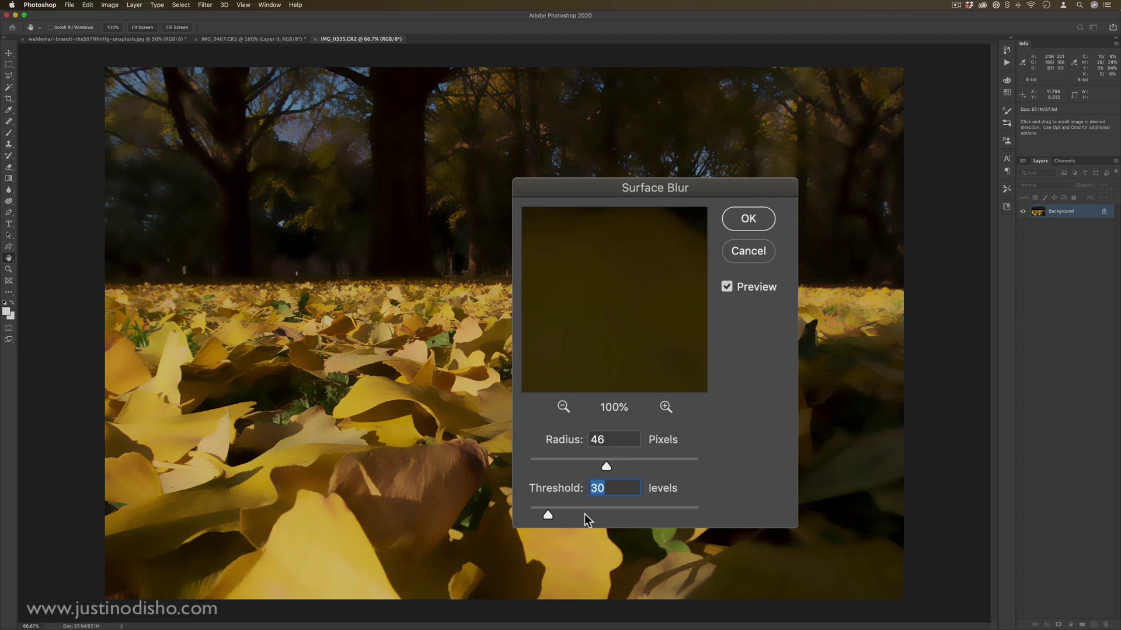
click(627, 509)
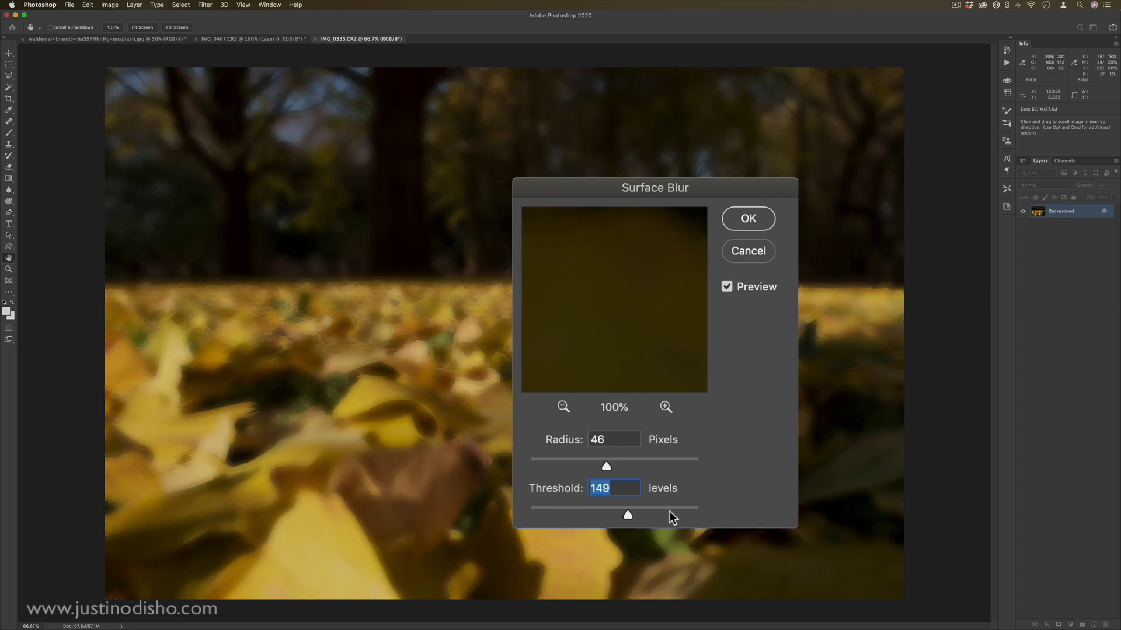
click(672, 510)
drag(672, 511, 537, 510)
click(549, 510)
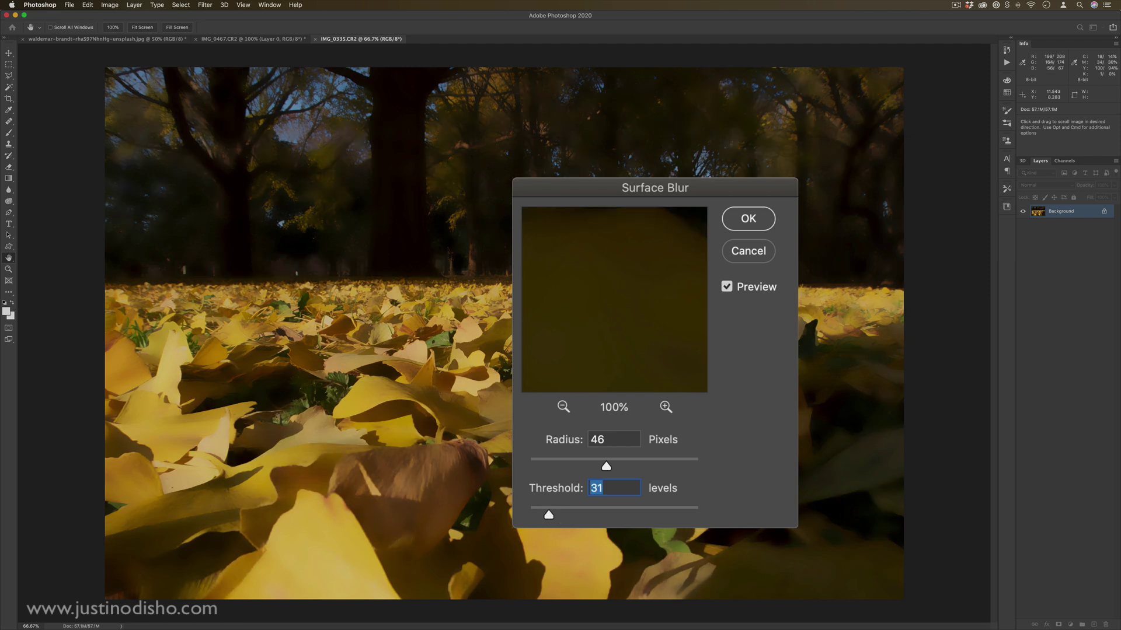
click(748, 218)
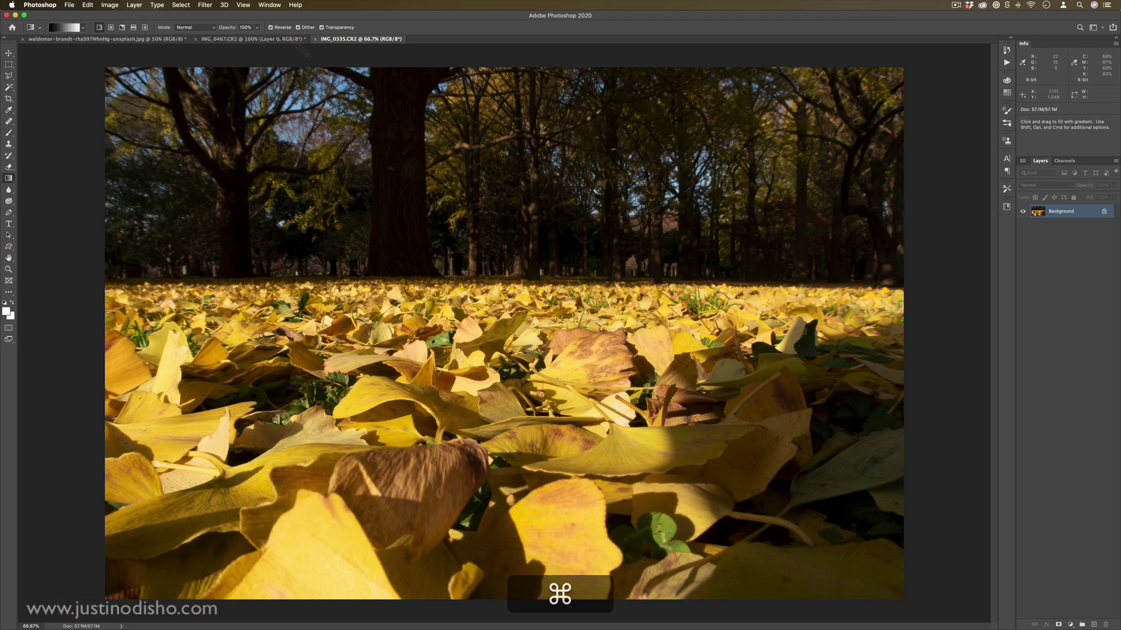
click(205, 4)
mouse_move(244, 115)
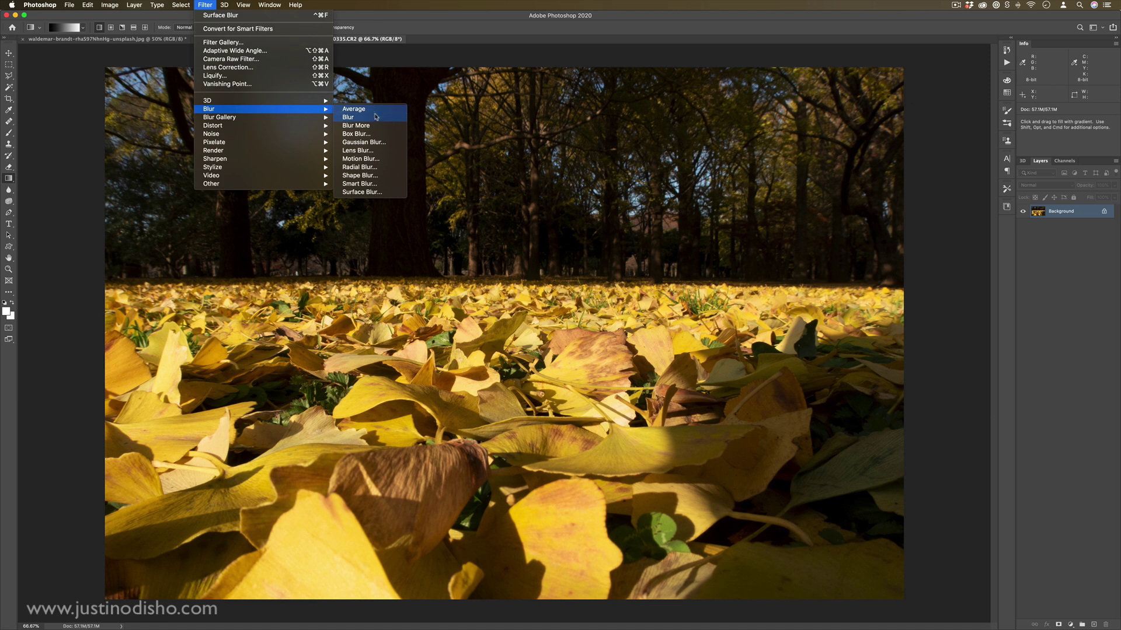